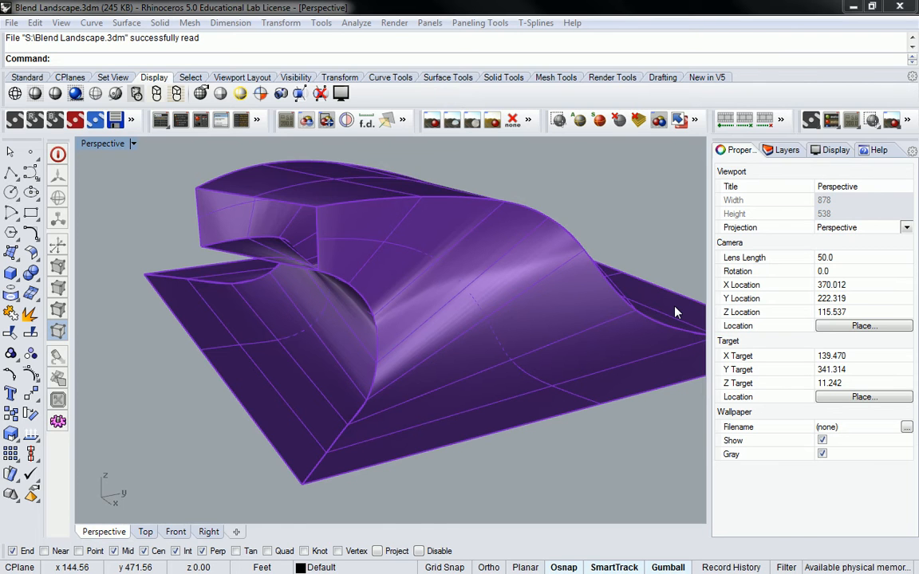
Switch to the four-viewport layout and copy the inner square to the open area beside the nested squares in the top view.
{"action": "double_click", "coordinate": [107, 145]}
{"action": "scroll", "coordinate": [225, 192], "scroll_direction": "down", "scroll_amount": 4}
{"action": "right_click_drag", "start_coordinate": [320, 213], "coordinate": [238, 271]}
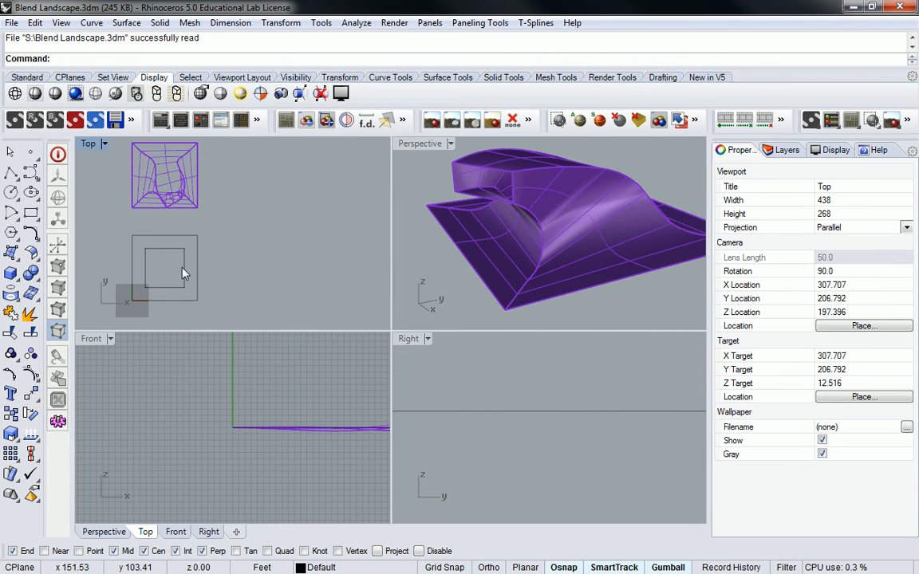
{"action": "left_click", "coordinate": [184, 256]}
{"action": "left_click_drag", "start_coordinate": [213, 267], "coordinate": [316, 271]}
{"action": "left_click", "coordinate": [321, 196]}
{"action": "right_click_drag", "start_coordinate": [327, 197], "coordinate": [276, 179]}
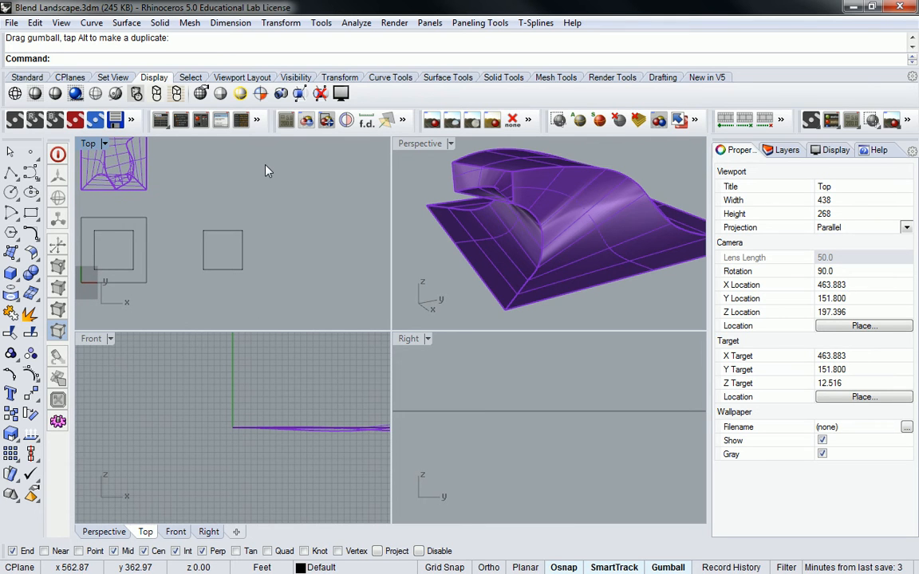
Launch Grasshopper and open the Planar Superimposition.gh definition from the Assignment 10 - Graphic Conceptualization folder.
{"action": "type", "text": "Grasshopper"}
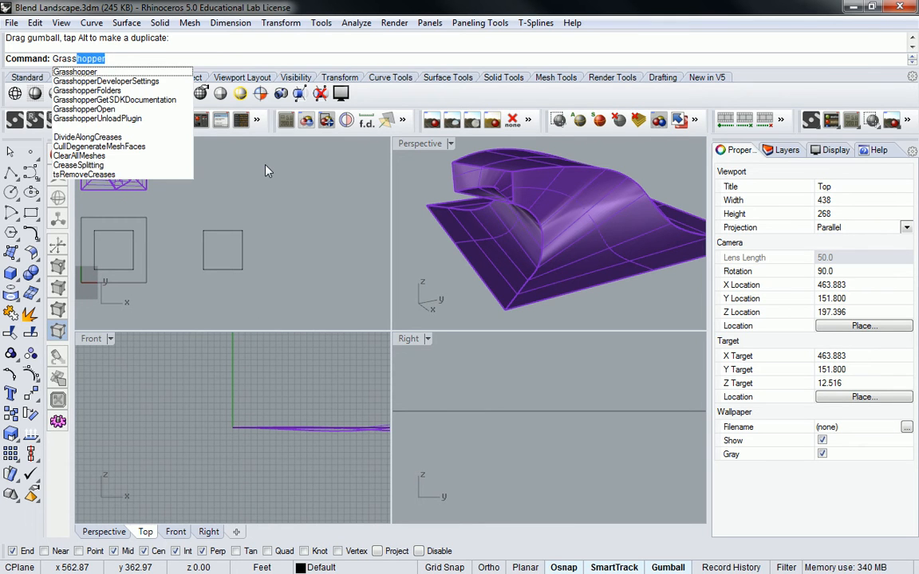
{"action": "key", "text": "Return"}
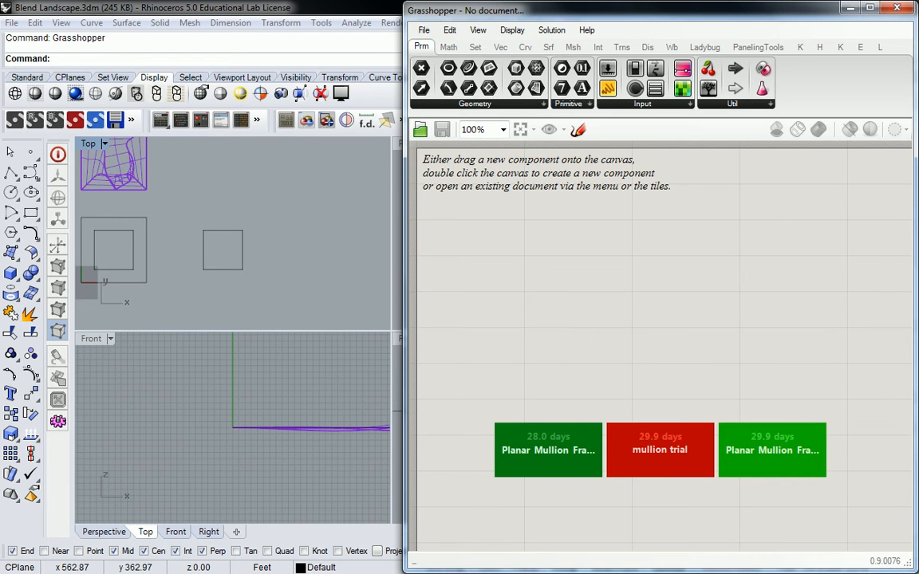
{"action": "left_click_drag", "start_coordinate": [918, 24], "coordinate": [279, 84]}
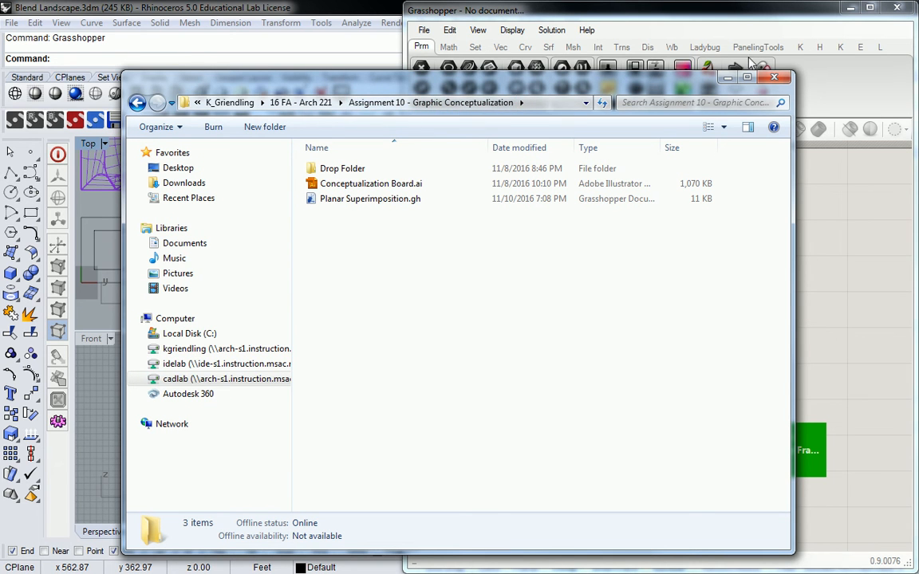
{"action": "left_click_drag", "start_coordinate": [600, 74], "coordinate": [918, 60]}
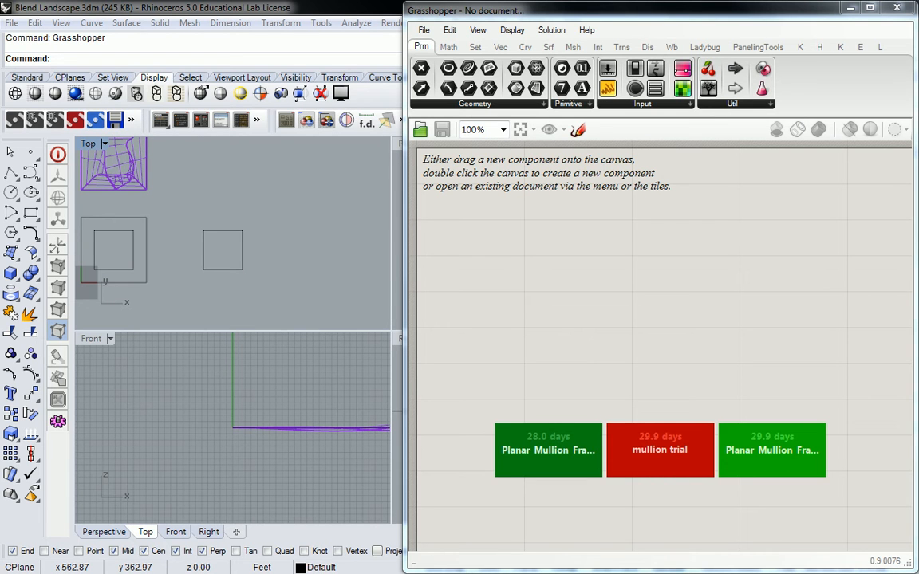
{"action": "left_click_drag", "start_coordinate": [654, 70], "coordinate": [634, 312]}
{"action": "left_click_drag", "start_coordinate": [364, 28], "coordinate": [421, 59]}
{"action": "left_click_drag", "start_coordinate": [296, 173], "coordinate": [772, 300]}
{"action": "left_click_drag", "start_coordinate": [595, 55], "coordinate": [918, 138]}
{"action": "right_click_drag", "start_coordinate": [739, 261], "coordinate": [759, 235]}
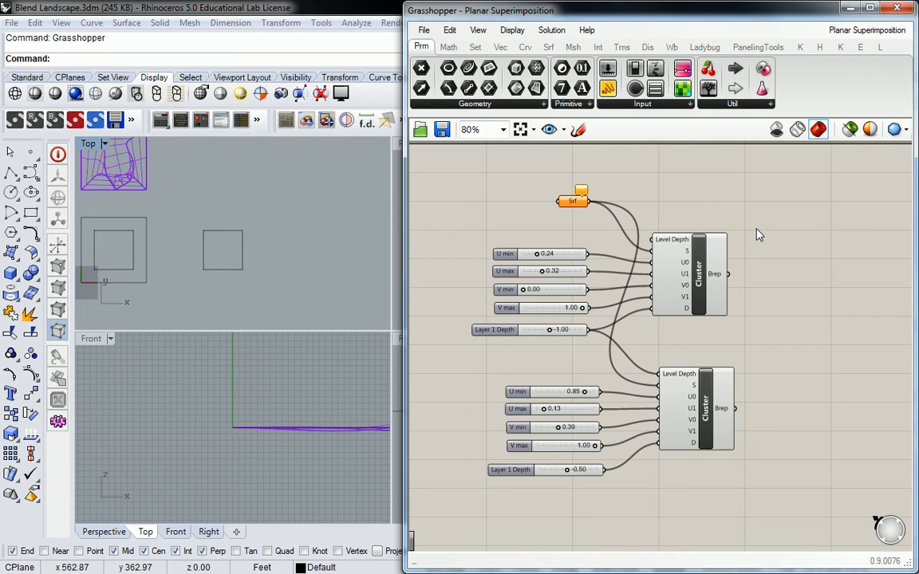
{"action": "left_click", "coordinate": [572, 203]}
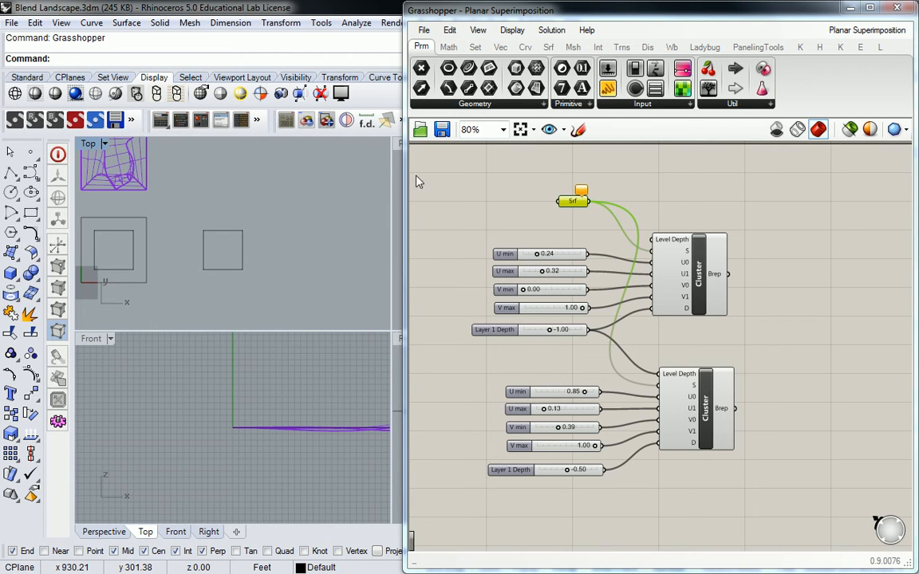
{"action": "right_click", "coordinate": [574, 201]}
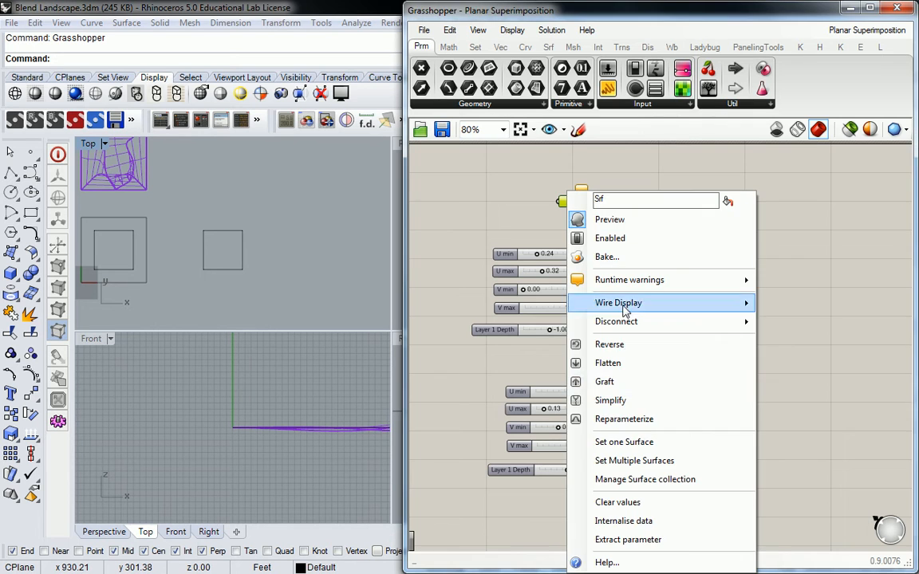
{"action": "left_click", "coordinate": [629, 445]}
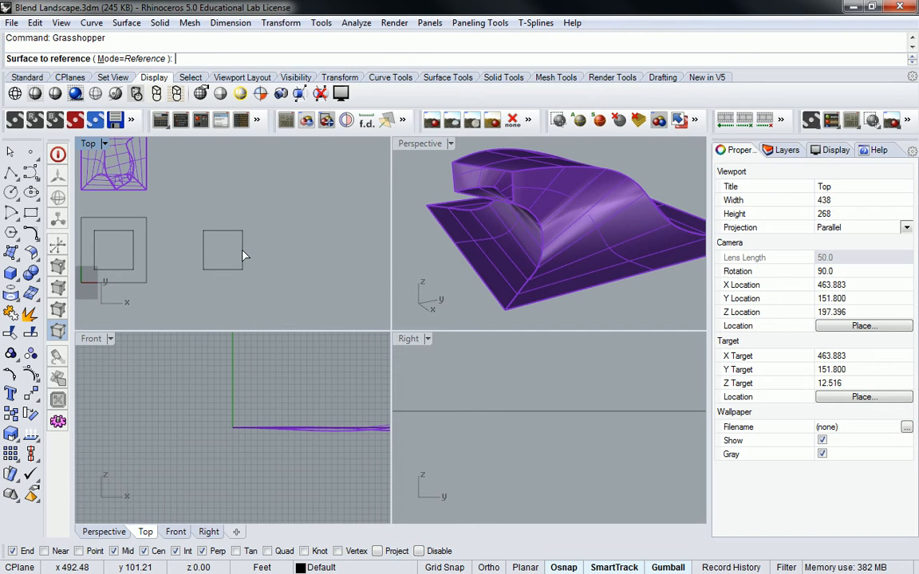
{"action": "left_click", "coordinate": [144, 274]}
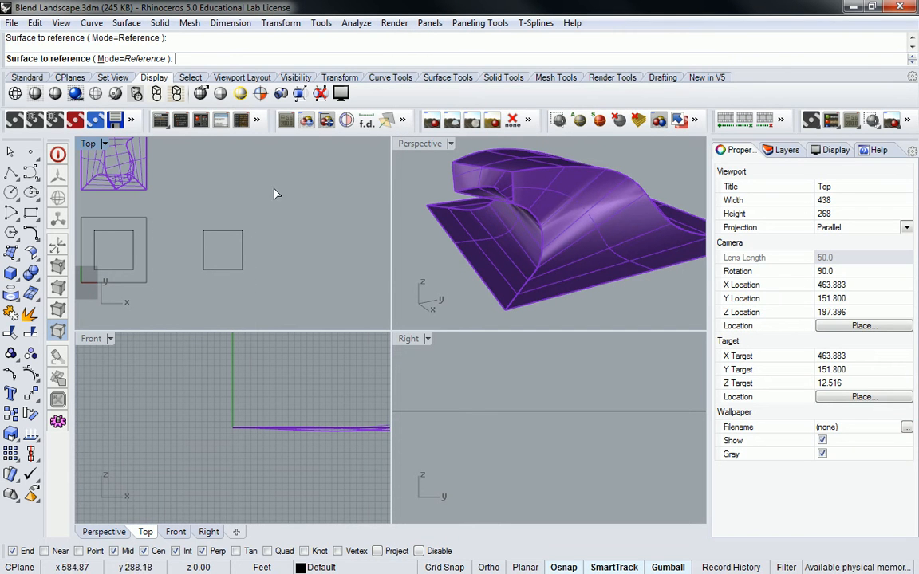
{"action": "key", "text": "Escape"}
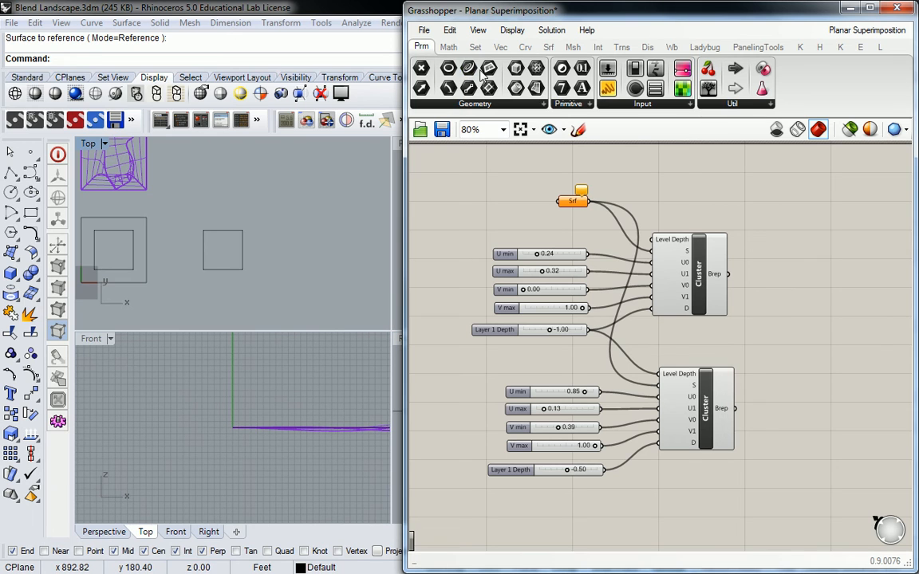
Add a Curve parameter ahead of the Srf parameter, reference the copied square in it, and connect it to Srf.
{"action": "left_click_drag", "start_coordinate": [468, 69], "coordinate": [526, 200]}
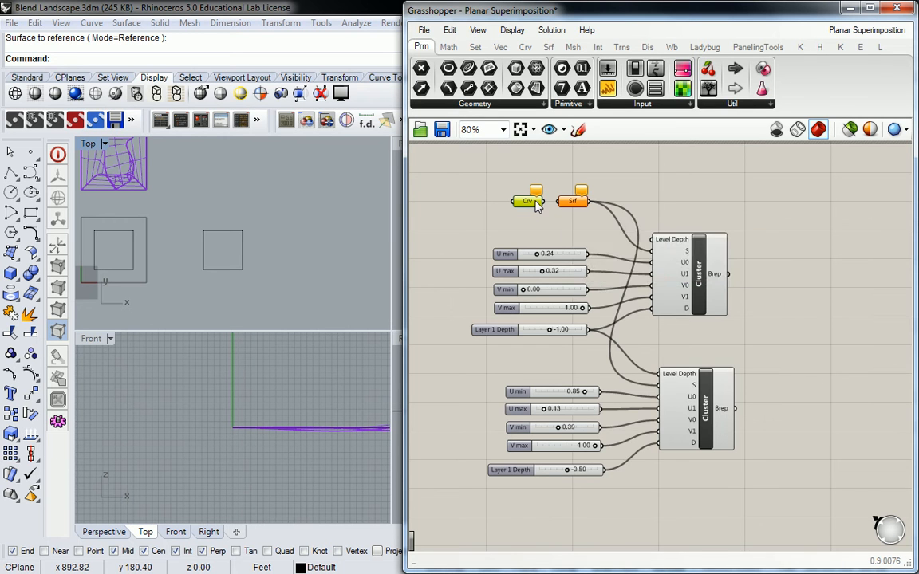
{"action": "right_click", "coordinate": [541, 206]}
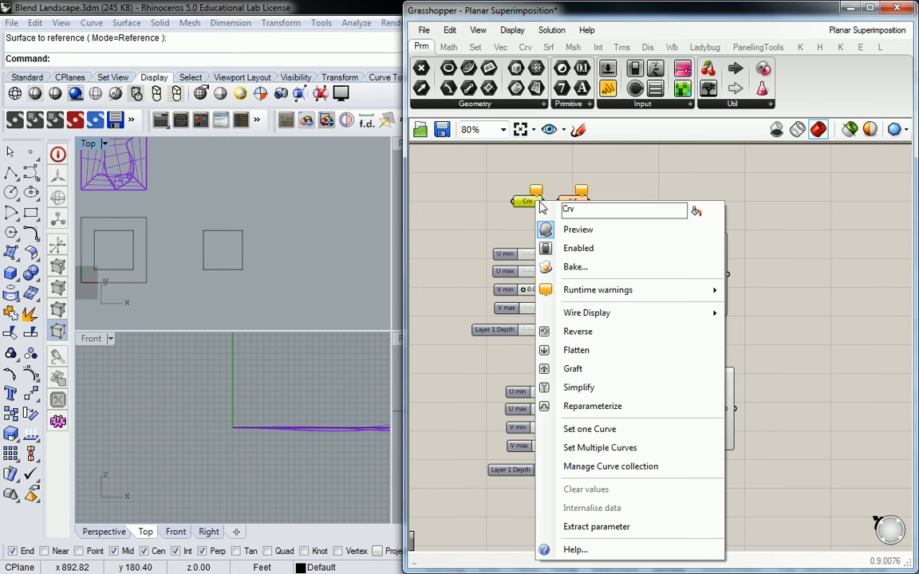
{"action": "left_click", "coordinate": [678, 429]}
{"action": "left_click", "coordinate": [243, 249]}
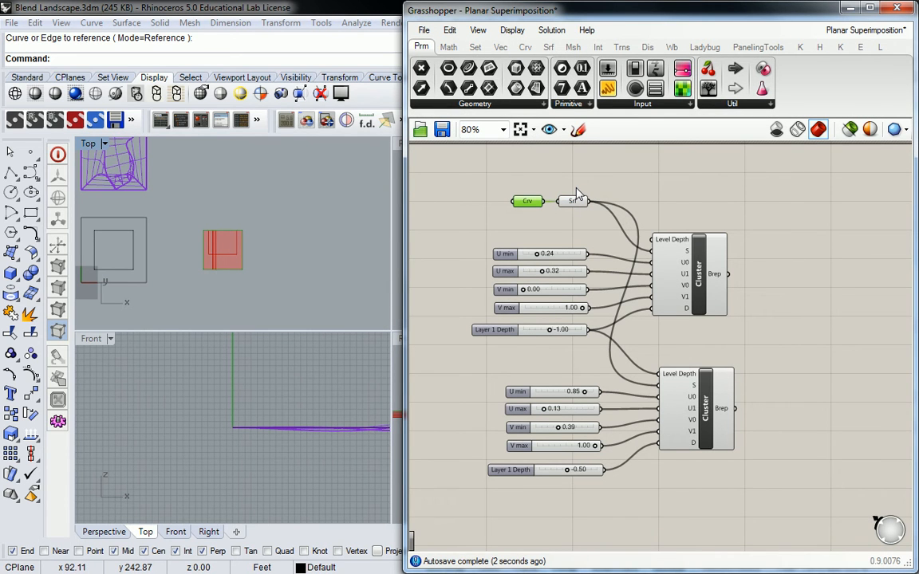
Turn off the preview of the Crv and Srf parameters so that only the cluster geometry is displayed.
{"action": "double_click", "coordinate": [396, 146]}
{"action": "scroll", "coordinate": [284, 185], "scroll_direction": "down", "scroll_amount": 5}
{"action": "right_click_drag", "start_coordinate": [284, 183], "coordinate": [289, 264]}
{"action": "scroll", "coordinate": [231, 239], "scroll_direction": "up", "scroll_amount": 8}
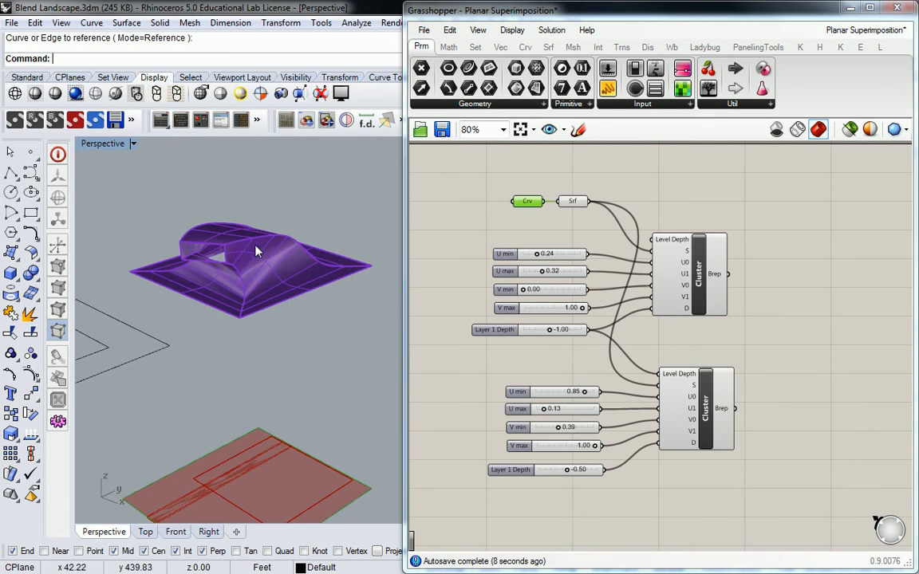
{"action": "scroll", "coordinate": [201, 292], "scroll_direction": "down", "scroll_amount": 5}
{"action": "right_click_drag", "start_coordinate": [210, 288], "coordinate": [210, 265]}
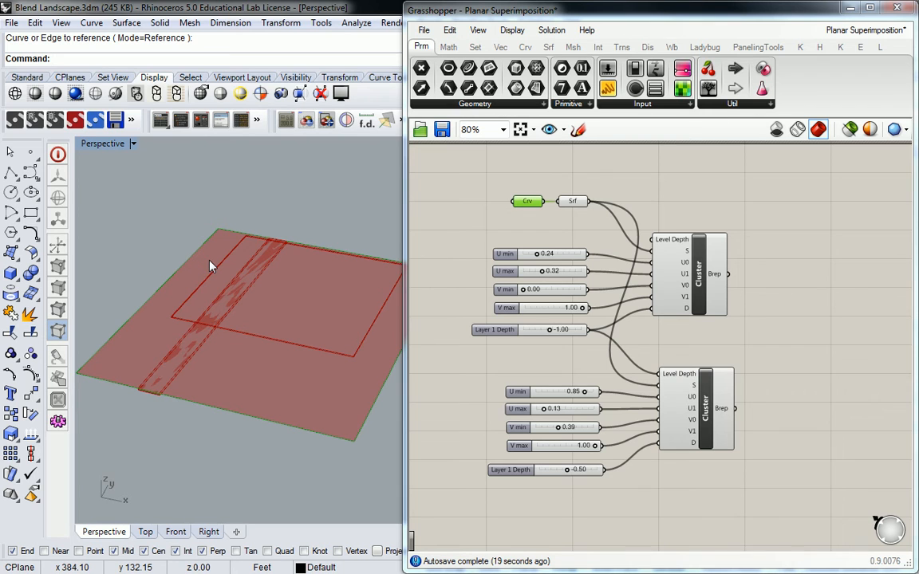
{"action": "left_click", "coordinate": [614, 179]}
{"action": "left_click_drag", "start_coordinate": [606, 163], "coordinate": [501, 224]}
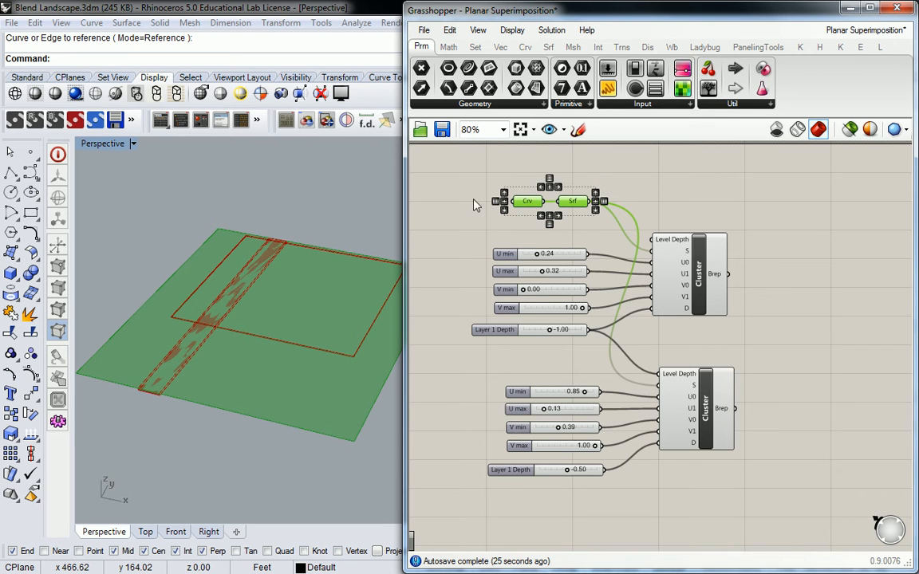
{"action": "middle_click", "coordinate": [575, 207]}
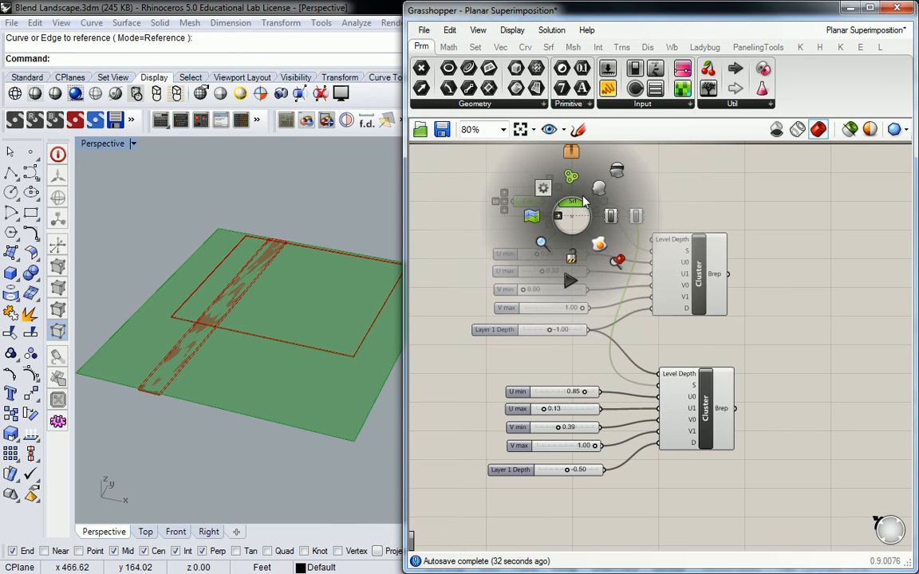
{"action": "left_click", "coordinate": [616, 175]}
Restore the four-viewport layout, frame the square in the top view, and narrow the Grasshopper window.
{"action": "right_click_drag", "start_coordinate": [263, 239], "coordinate": [127, 163]}
{"action": "double_click", "coordinate": [105, 146]}
{"action": "scroll", "coordinate": [206, 246], "scroll_direction": "up", "scroll_amount": 14}
{"action": "right_click_drag", "start_coordinate": [210, 256], "coordinate": [255, 245]}
{"action": "left_click_drag", "start_coordinate": [405, 221], "coordinate": [616, 213]}
Examine the two overlapping cluster panels in the perspective and front views.
{"action": "right_click_drag", "start_coordinate": [517, 250], "coordinate": [527, 220]}
{"action": "scroll", "coordinate": [531, 251], "scroll_direction": "up", "scroll_amount": 10}
{"action": "scroll", "coordinate": [533, 253], "scroll_direction": "down", "scroll_amount": 10}
{"action": "scroll", "coordinate": [520, 220], "scroll_direction": "up", "scroll_amount": 8}
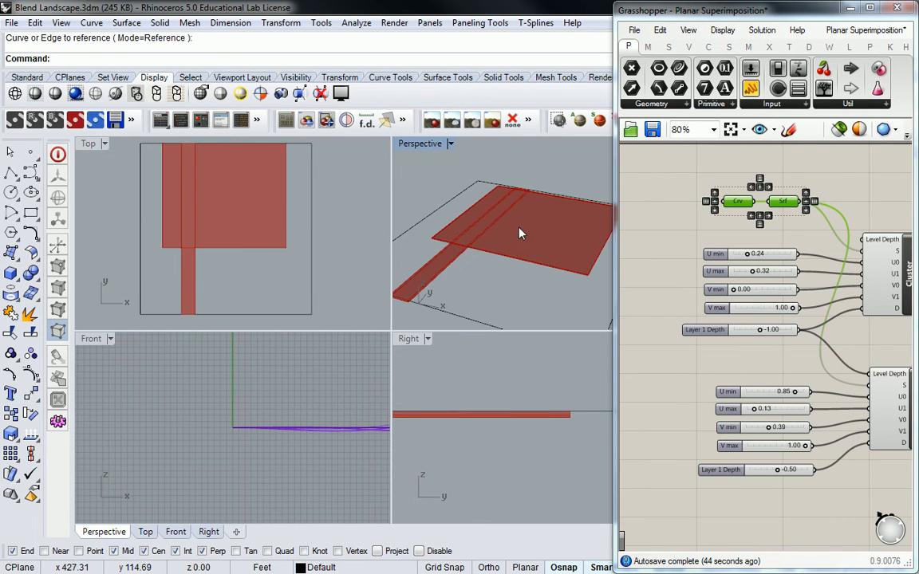
{"action": "right_click_drag", "start_coordinate": [348, 414], "coordinate": [213, 428]}
{"action": "scroll", "coordinate": [250, 418], "scroll_direction": "down", "scroll_amount": 15}
{"action": "right_click_drag", "start_coordinate": [327, 418], "coordinate": [199, 415]}
{"action": "scroll", "coordinate": [297, 432], "scroll_direction": "up", "scroll_amount": 11}
{"action": "scroll", "coordinate": [184, 430], "scroll_direction": "up", "scroll_amount": 9}
{"action": "scroll", "coordinate": [209, 421], "scroll_direction": "up", "scroll_amount": 3}
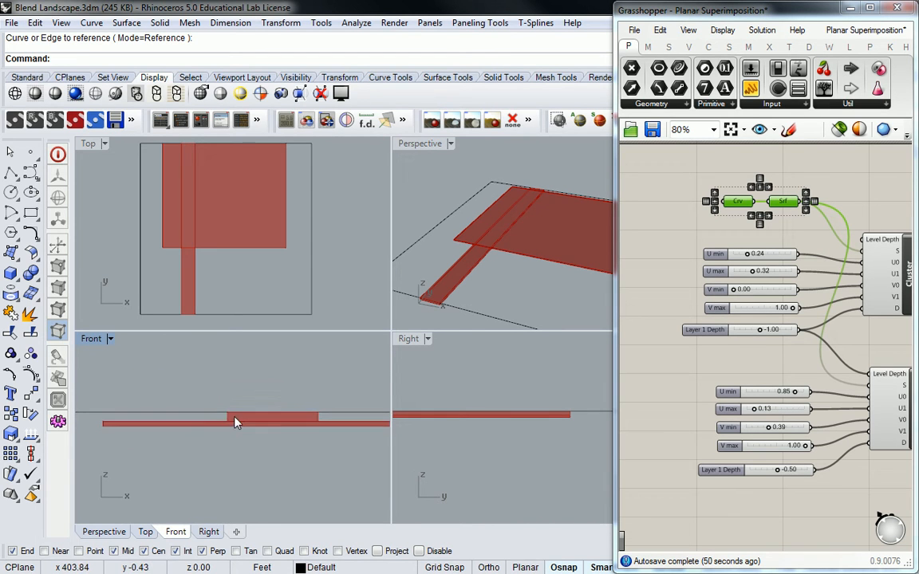
Set the upper cluster's U min slider to 0.00 and its U max slider to 1.00.
{"action": "left_click", "coordinate": [845, 177]}
{"action": "scroll", "coordinate": [850, 200], "scroll_direction": "down", "scroll_amount": 1}
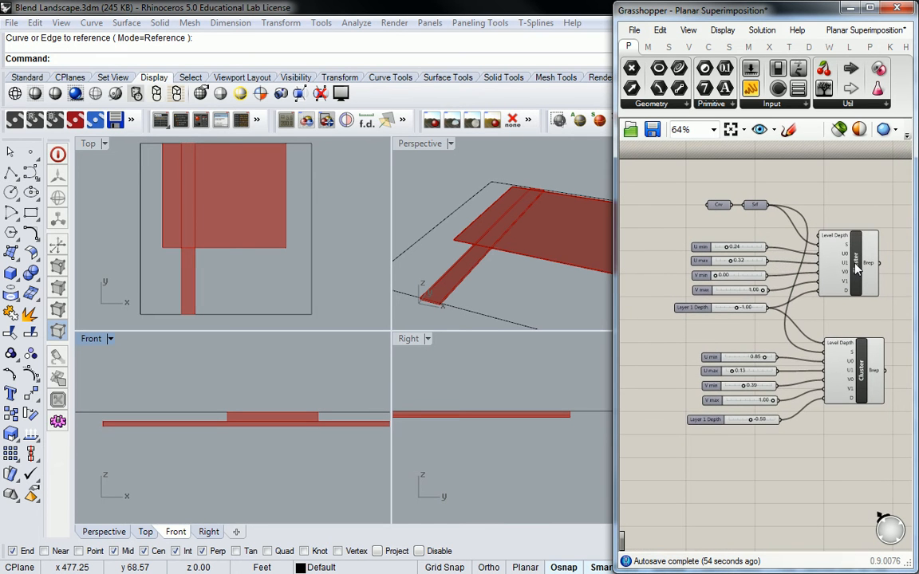
{"action": "mouse_move", "coordinate": [855, 268]}
{"action": "scroll", "coordinate": [829, 231], "scroll_direction": "up", "scroll_amount": 4}
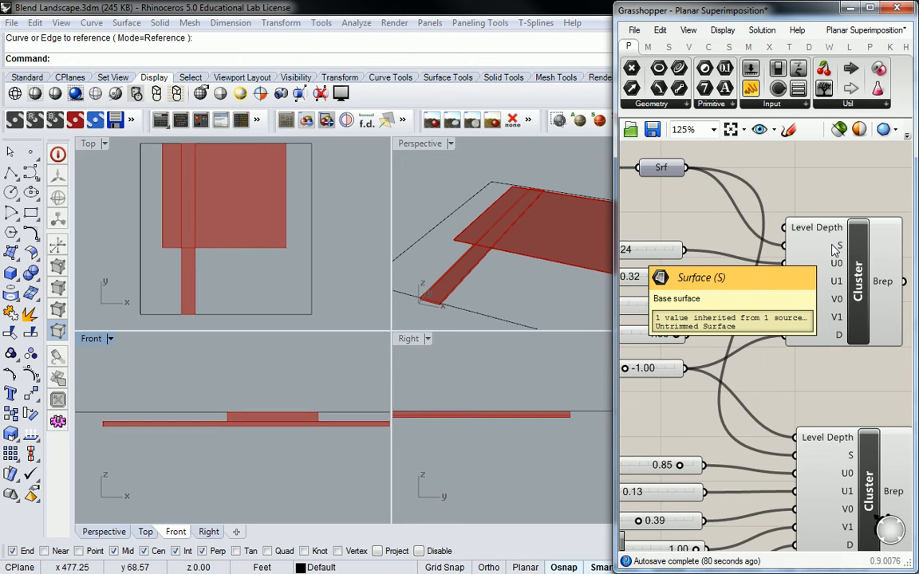
{"action": "right_click_drag", "start_coordinate": [793, 314], "coordinate": [842, 288]}
{"action": "scroll", "coordinate": [802, 265], "scroll_direction": "down", "scroll_amount": 1}
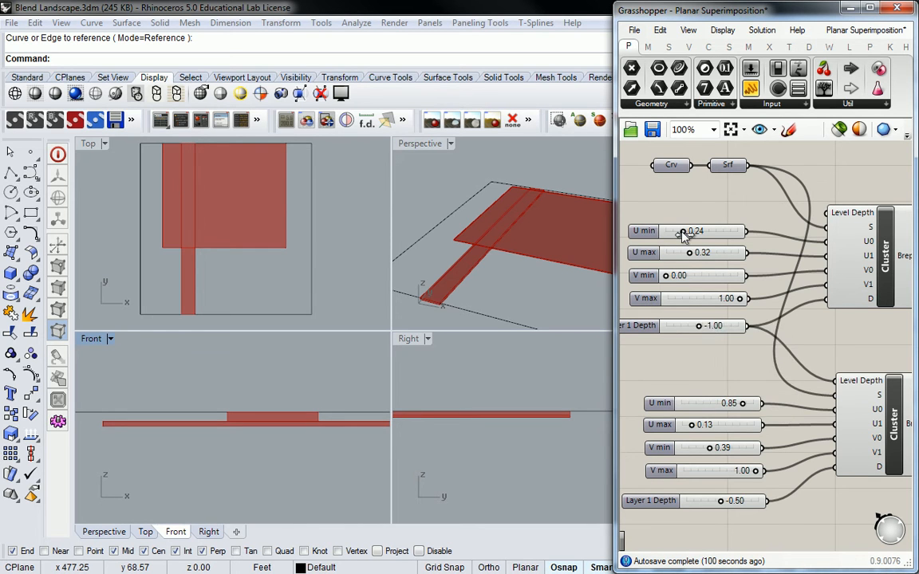
{"action": "left_click_drag", "start_coordinate": [683, 232], "coordinate": [746, 255]}
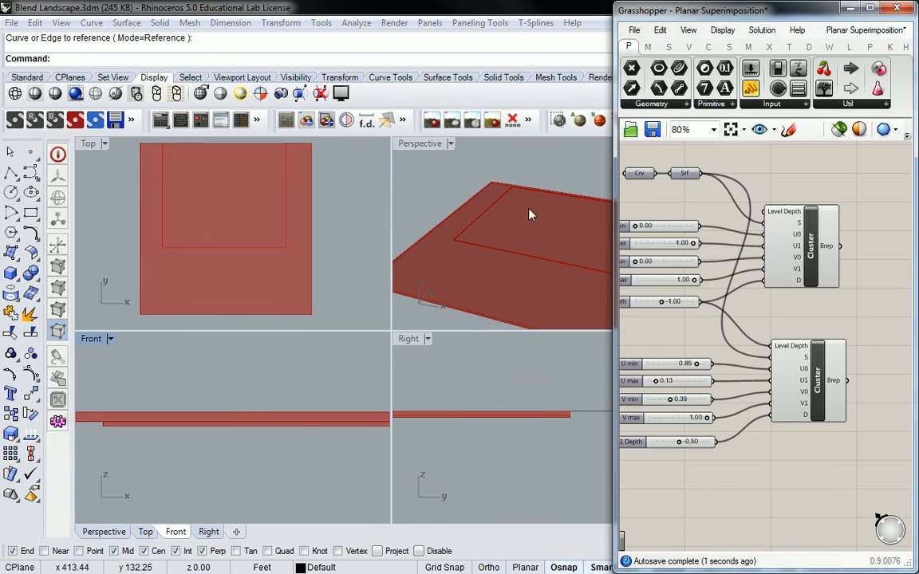
Narrow the upper cluster's panel to a short strip with V min 0.50, U min 0.29 and U max 0.36.
{"action": "right_click_drag", "start_coordinate": [705, 296], "coordinate": [728, 292]}
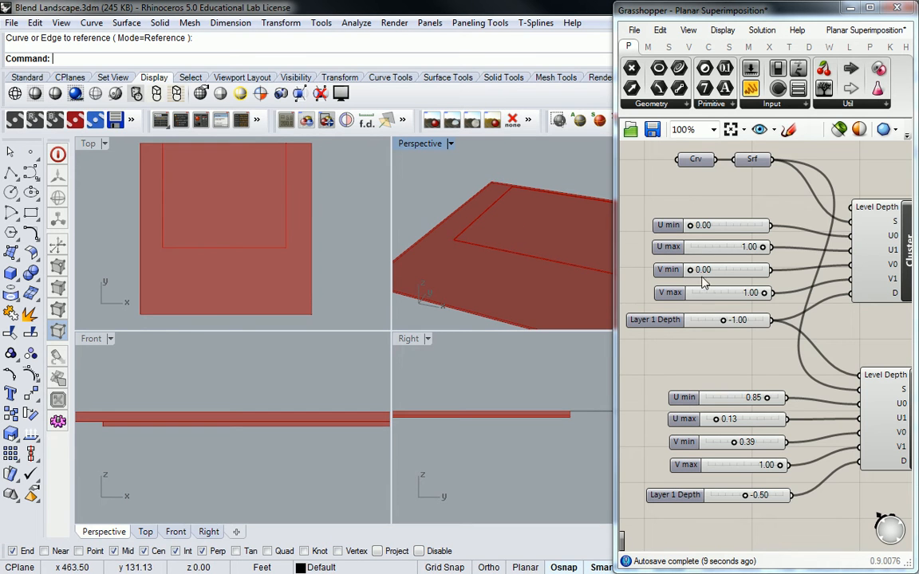
{"action": "left_click_drag", "start_coordinate": [691, 270], "coordinate": [731, 281]}
{"action": "left_click", "coordinate": [248, 203]}
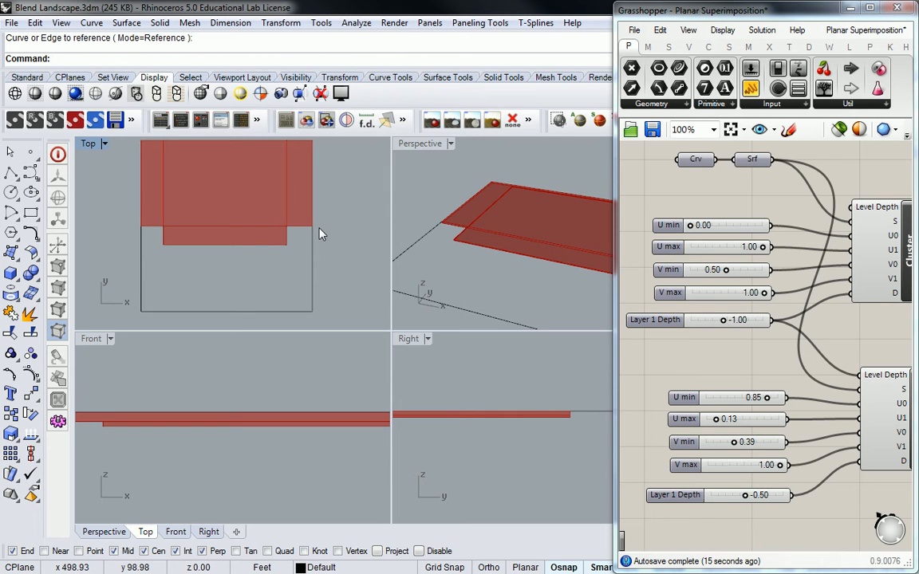
{"action": "left_click_drag", "start_coordinate": [761, 247], "coordinate": [722, 247]}
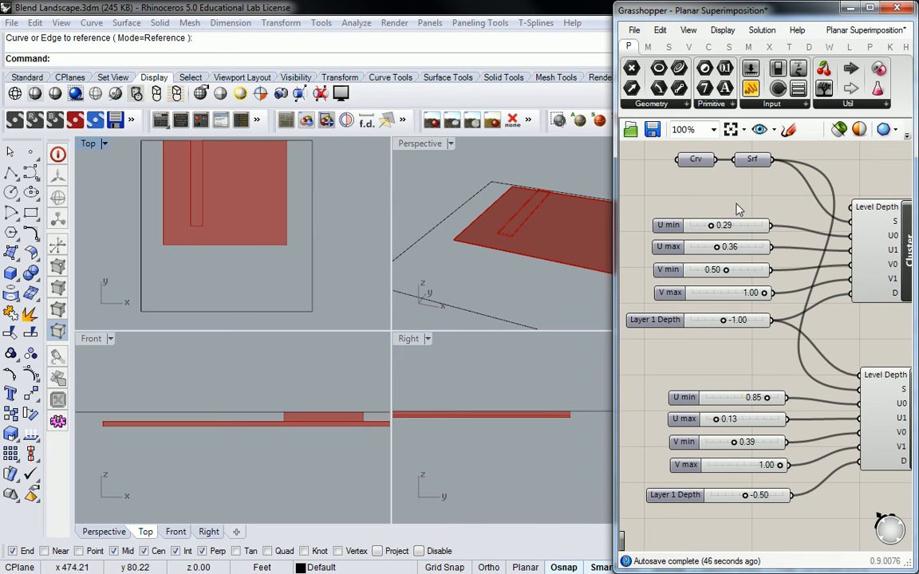
Set the upper cluster's Layer 1 Depth slider to -8.25.
{"action": "scroll", "coordinate": [738, 209], "scroll_direction": "down", "scroll_amount": 1}
{"action": "right_click", "coordinate": [683, 267]}
{"action": "left_click", "coordinate": [354, 208]}
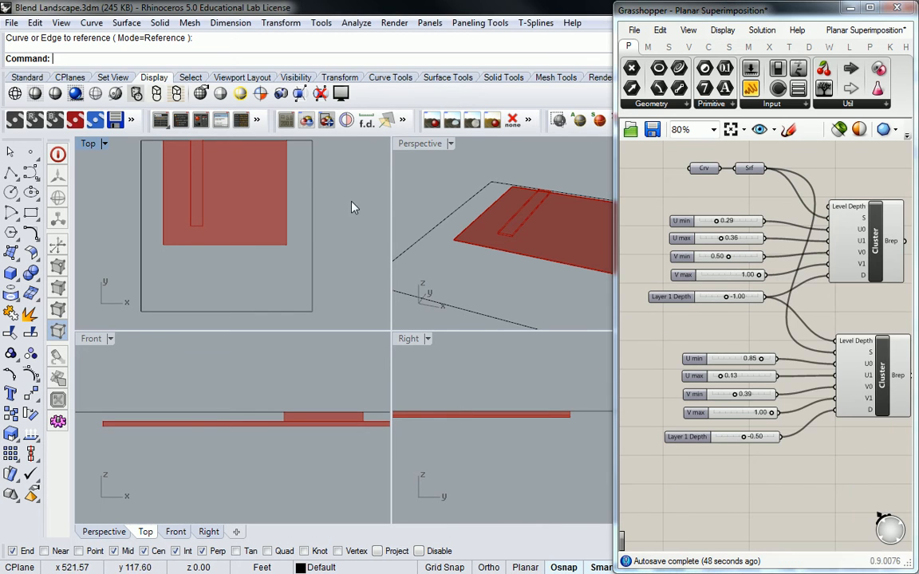
{"action": "mouse_move", "coordinate": [749, 198]}
{"action": "right_mouse_down"}
{"action": "mouse_move", "coordinate": [727, 195]}
{"action": "mouse_move", "coordinate": [737, 195]}
{"action": "right_mouse_up"}
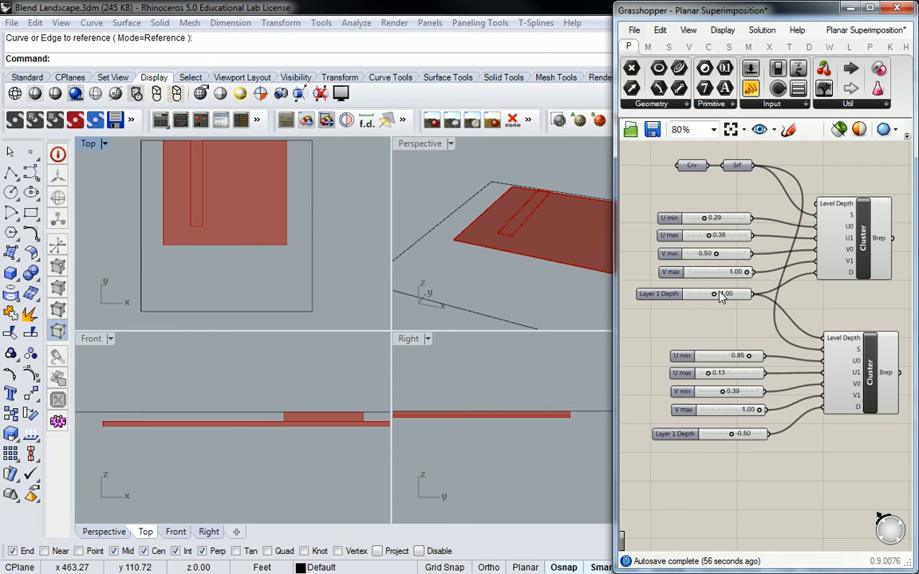
{"action": "right_click_drag", "start_coordinate": [342, 390], "coordinate": [303, 375]}
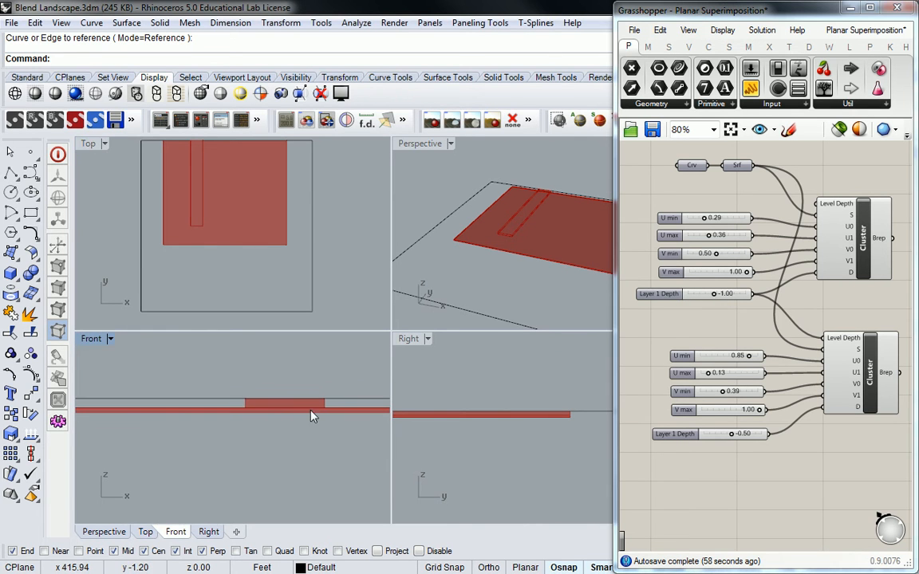
{"action": "left_click_drag", "start_coordinate": [718, 295], "coordinate": [698, 319]}
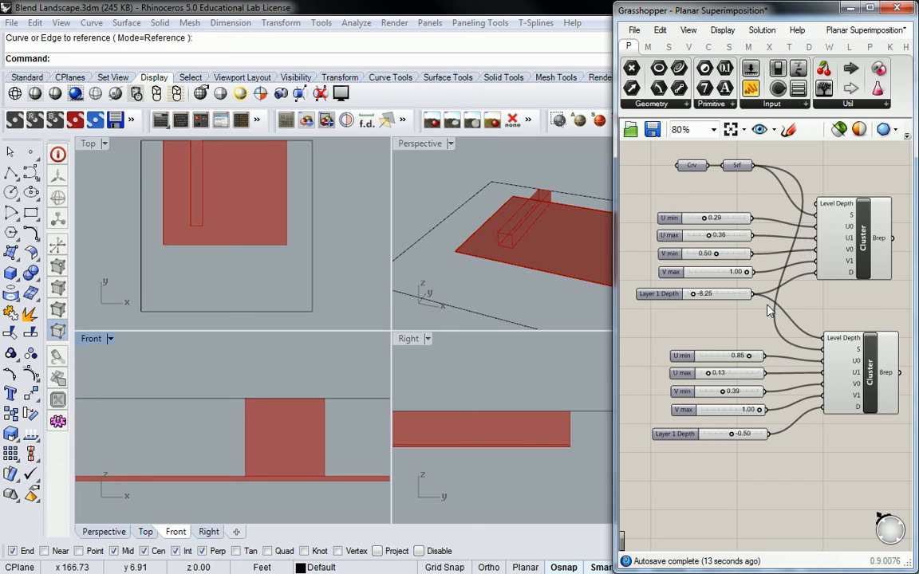
Zoom the perspective view to the selected square with ZS and examine the extruded strip above the lower panel from a low angle.
{"action": "right_click_drag", "start_coordinate": [540, 209], "coordinate": [556, 173]}
{"action": "scroll", "coordinate": [547, 177], "scroll_direction": "down", "scroll_amount": 5}
{"action": "left_click", "coordinate": [561, 163]}
{"action": "type", "text": "ZS"}
{"action": "key", "text": "Return"}
{"action": "right_click_drag", "start_coordinate": [564, 219], "coordinate": [608, 170]}
{"action": "left_click", "coordinate": [492, 196]}
{"action": "scroll", "coordinate": [522, 237], "scroll_direction": "up", "scroll_amount": 5}
{"action": "right_click_drag", "start_coordinate": [523, 238], "coordinate": [548, 238]}
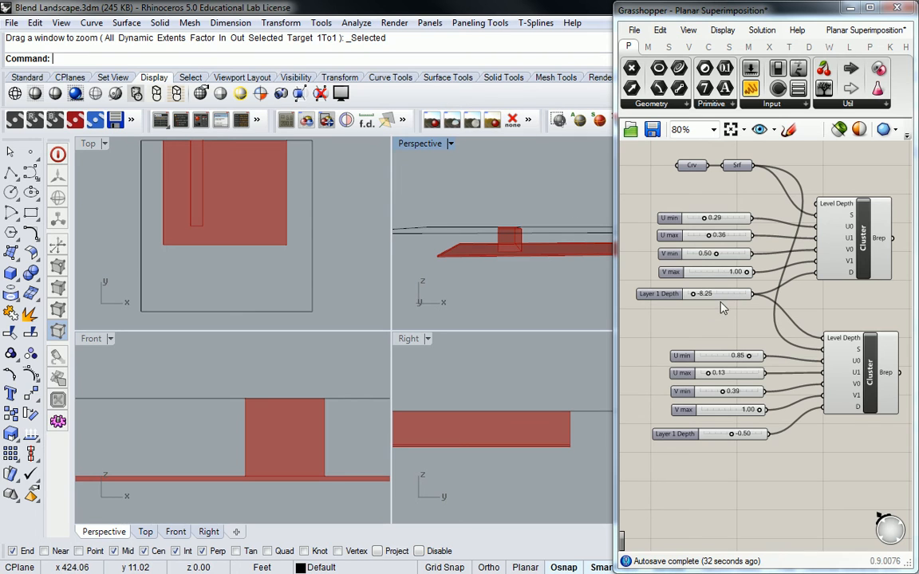
{"action": "right_click_drag", "start_coordinate": [587, 253], "coordinate": [547, 252]}
{"action": "scroll", "coordinate": [547, 252], "scroll_direction": "up", "scroll_amount": 3}
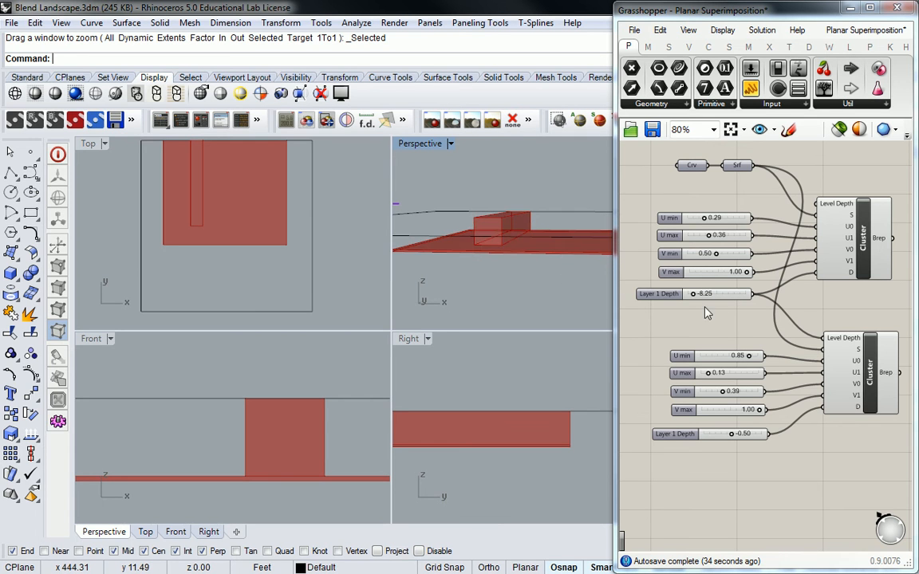
Set the upper cluster's Layer 1 Depth to -7.25 and its V min to 0.00.
{"action": "mouse_move", "coordinate": [693, 295]}
{"action": "left_mouse_down"}
{"action": "mouse_move", "coordinate": [708, 292]}
{"action": "mouse_move", "coordinate": [697, 294]}
{"action": "left_mouse_up"}
{"action": "left_click_drag", "start_coordinate": [710, 255], "coordinate": [668, 265]}
{"action": "right_click_drag", "start_coordinate": [526, 248], "coordinate": [621, 307]}
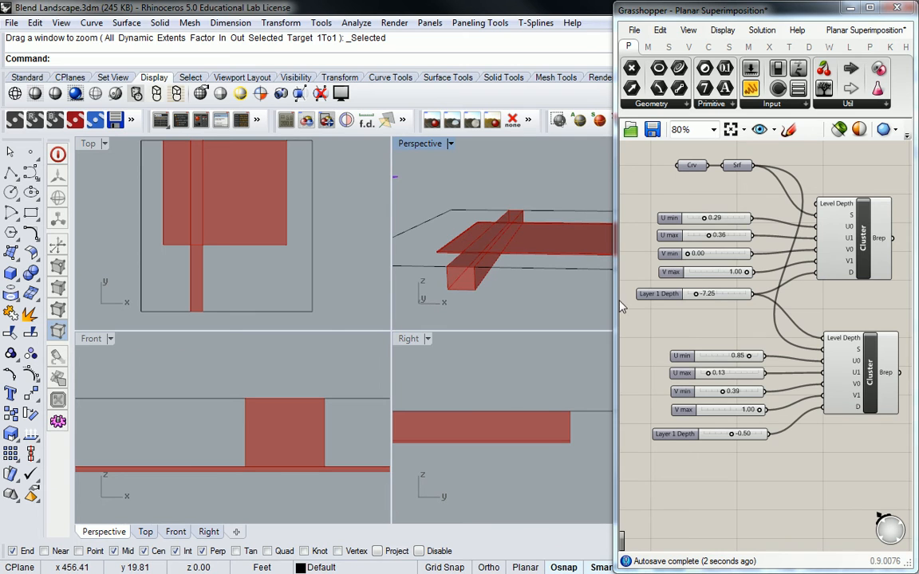
Set the upper cluster's Layer 1 Depth to -5.25.
{"action": "left_click", "coordinate": [700, 295]}
{"action": "mouse_move", "coordinate": [700, 297]}
{"action": "left_mouse_down"}
{"action": "mouse_move", "coordinate": [710, 298]}
{"action": "mouse_move", "coordinate": [699, 297]}
{"action": "left_mouse_up"}
{"action": "left_click_drag", "start_coordinate": [698, 293], "coordinate": [704, 294]}
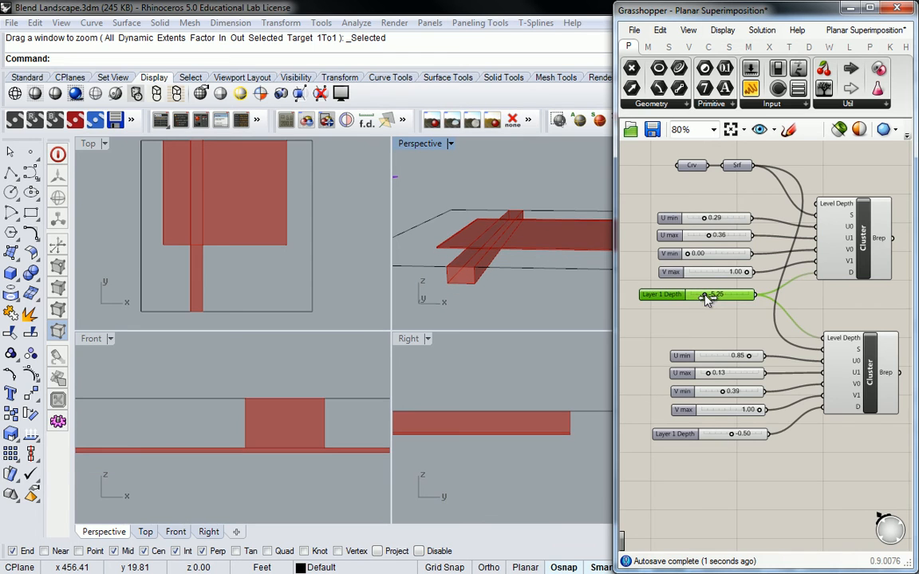
{"action": "right_click_drag", "start_coordinate": [774, 326], "coordinate": [730, 284]}
{"action": "left_click", "coordinate": [783, 251]}
{"action": "right_click_drag", "start_coordinate": [676, 265], "coordinate": [710, 260]}
{"action": "left_click", "coordinate": [653, 247]}
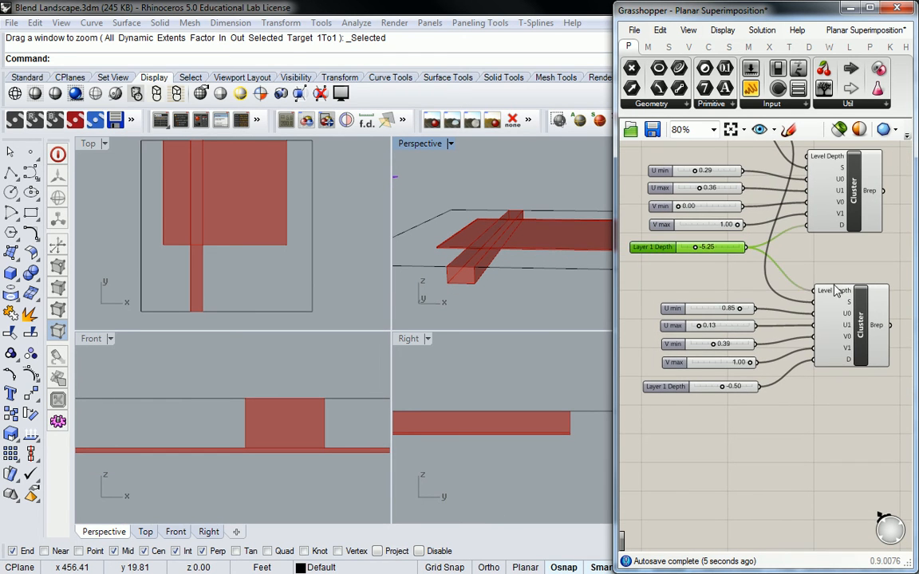
Check the lower cluster's Level Depth input and set that cluster's own Layer 1 Depth to -4.30.
{"action": "scroll", "coordinate": [853, 292], "scroll_direction": "up", "scroll_amount": 3}
{"action": "right_click_drag", "start_coordinate": [853, 293], "coordinate": [785, 273]}
{"action": "mouse_move", "coordinate": [740, 266]}
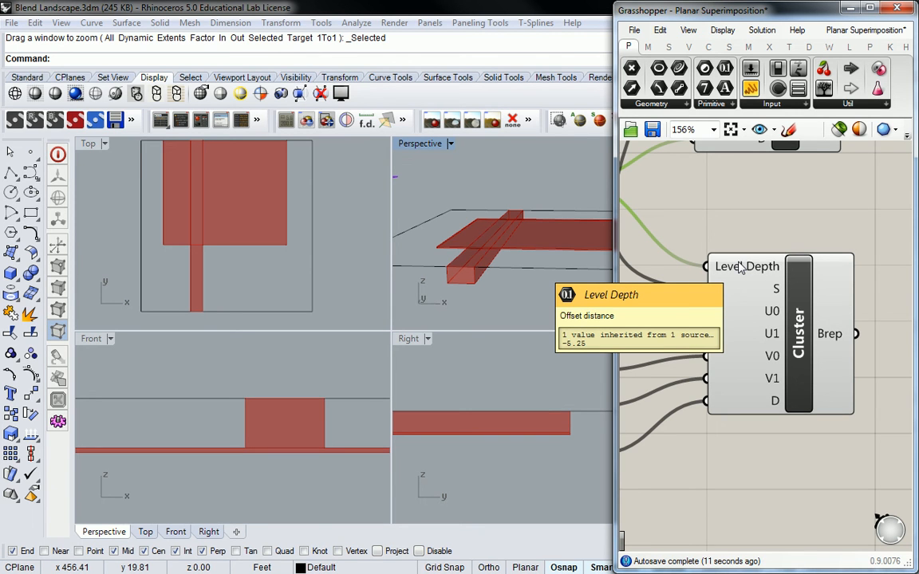
{"action": "left_click", "coordinate": [829, 345]}
{"action": "scroll", "coordinate": [830, 345], "scroll_direction": "down", "scroll_amount": 3}
{"action": "scroll", "coordinate": [742, 335], "scroll_direction": "up", "scroll_amount": 2}
{"action": "right_click_drag", "start_coordinate": [666, 423], "coordinate": [714, 375]}
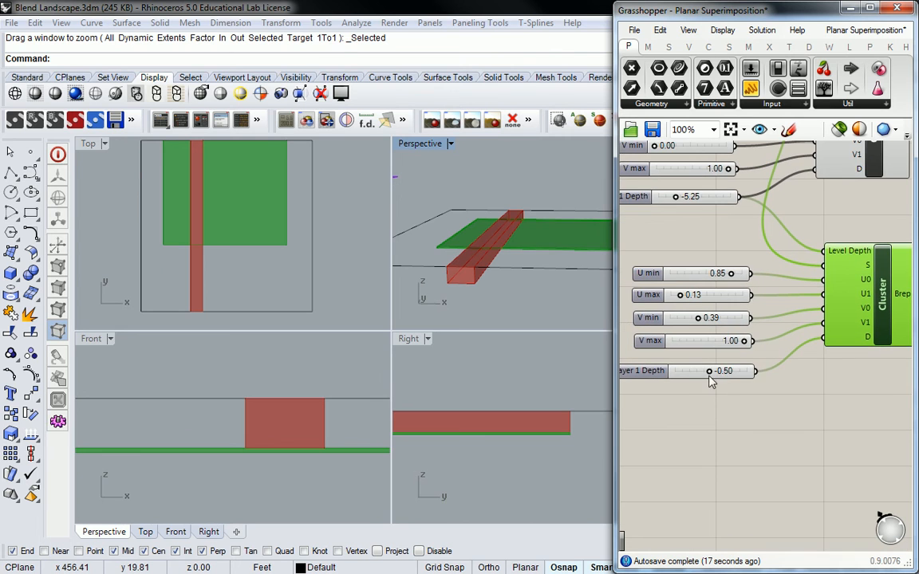
{"action": "left_click_drag", "start_coordinate": [714, 374], "coordinate": [693, 372]}
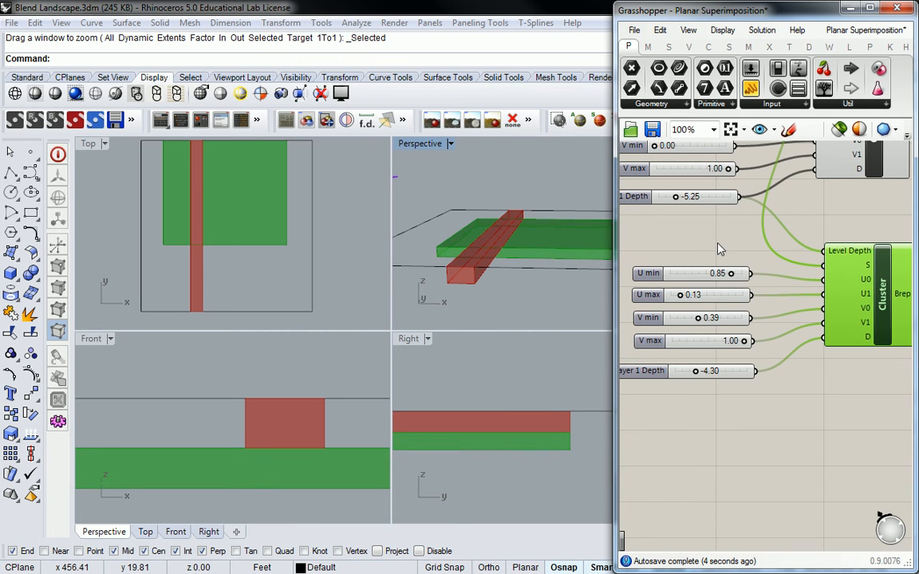
Duplicate the lower cluster together with its sliders and place the copy below it as a third cluster.
{"action": "left_click", "coordinate": [719, 242]}
{"action": "scroll", "coordinate": [720, 240], "scroll_direction": "down", "scroll_amount": 2}
{"action": "left_click_drag", "start_coordinate": [843, 355], "coordinate": [696, 249]}
{"action": "key", "text": "ctrl+c"}
{"action": "key", "text": "ctrl+v"}
{"action": "left_click_drag", "start_coordinate": [842, 283], "coordinate": [845, 395]}
{"action": "right_click_drag", "start_coordinate": [827, 337], "coordinate": [791, 366]}
{"action": "left_click", "coordinate": [779, 356]}
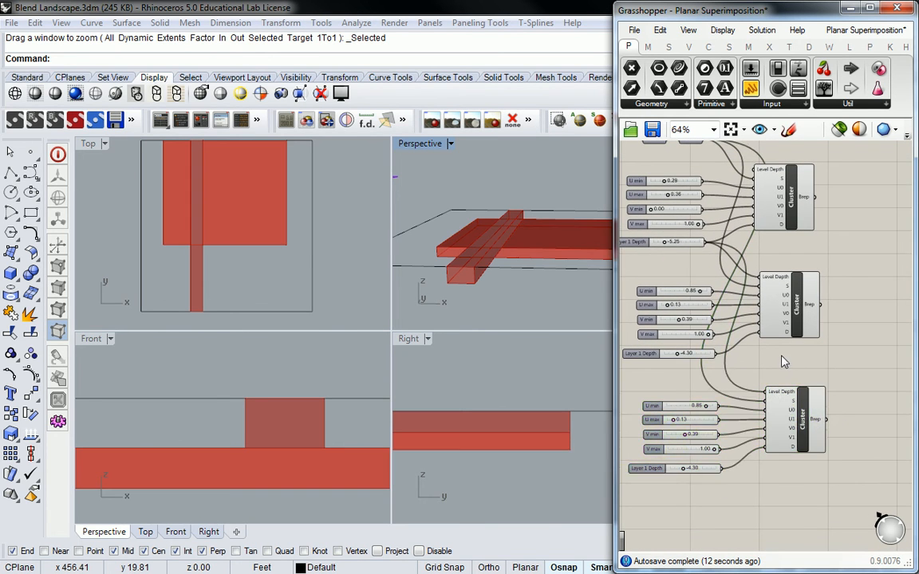
Connect the middle cluster's Layer 1 Depth slider to the bottom cluster's Level Depth input.
{"action": "scroll", "coordinate": [766, 307], "scroll_direction": "down", "scroll_amount": 1}
{"action": "scroll", "coordinate": [750, 349], "scroll_direction": "up", "scroll_amount": 1}
{"action": "scroll", "coordinate": [769, 386], "scroll_direction": "up", "scroll_amount": 1}
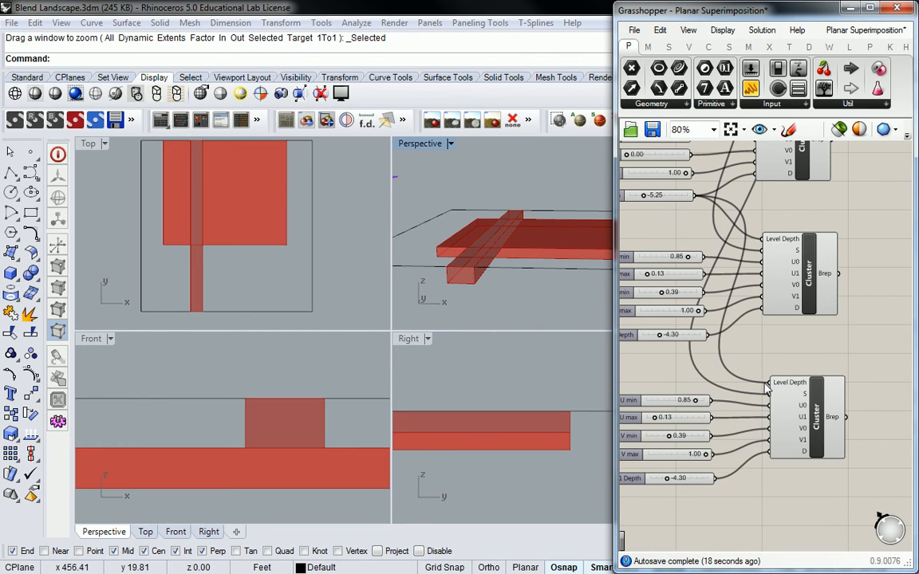
{"action": "right_click_drag", "start_coordinate": [705, 336], "coordinate": [728, 300]}
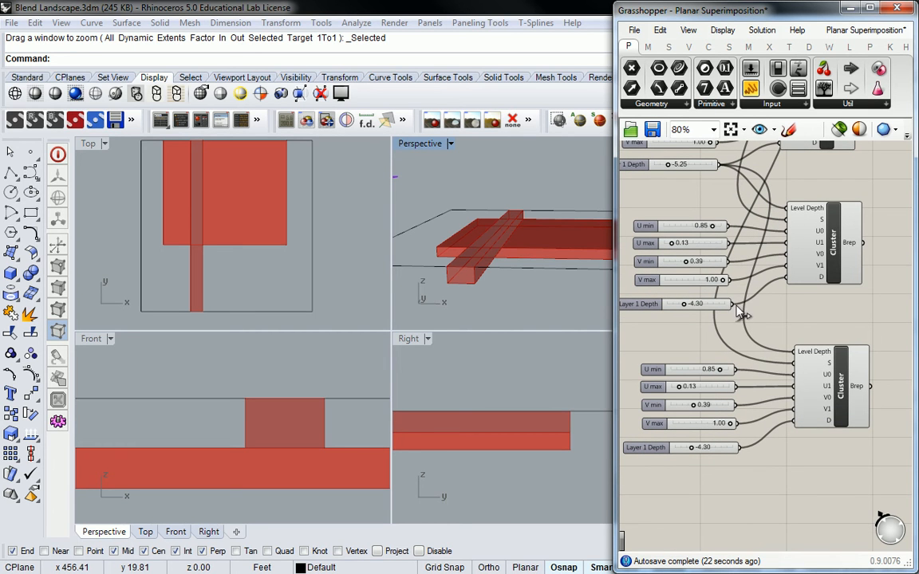
{"action": "left_click_drag", "start_coordinate": [732, 304], "coordinate": [794, 352]}
{"action": "scroll", "coordinate": [788, 320], "scroll_direction": "down", "scroll_amount": 2}
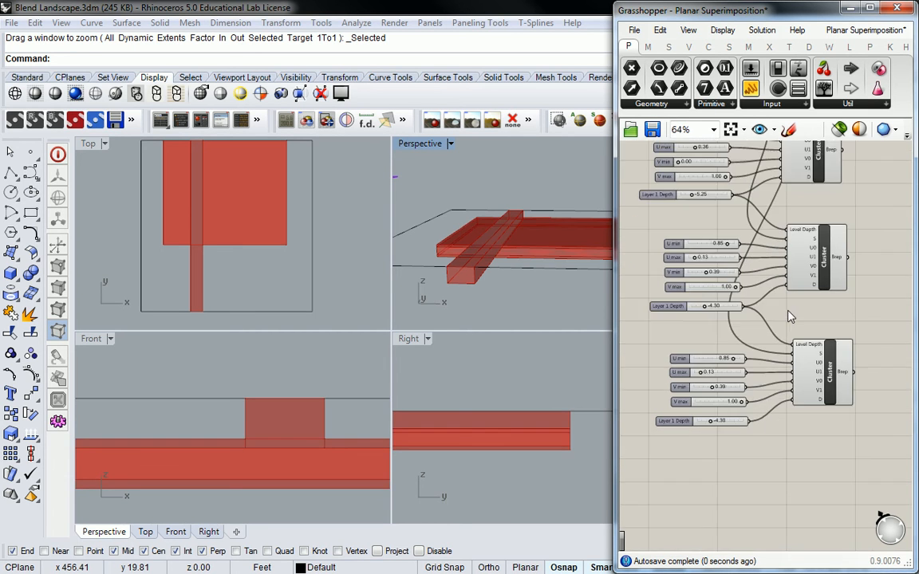
Examine the panels of the middle and bottom clusters from a low angle, highlighting each cluster to compare their levels.
{"action": "right_click_drag", "start_coordinate": [529, 261], "coordinate": [519, 200]}
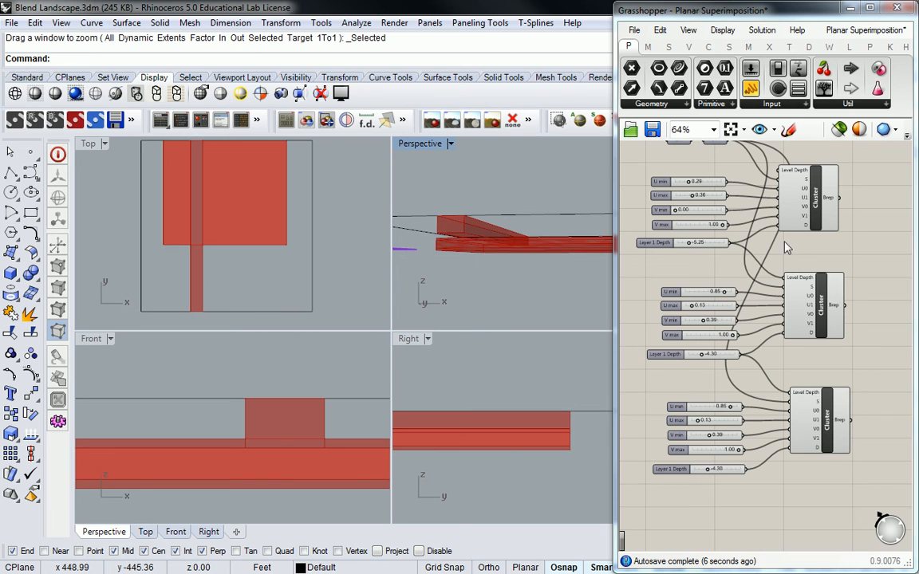
{"action": "left_click", "coordinate": [805, 287]}
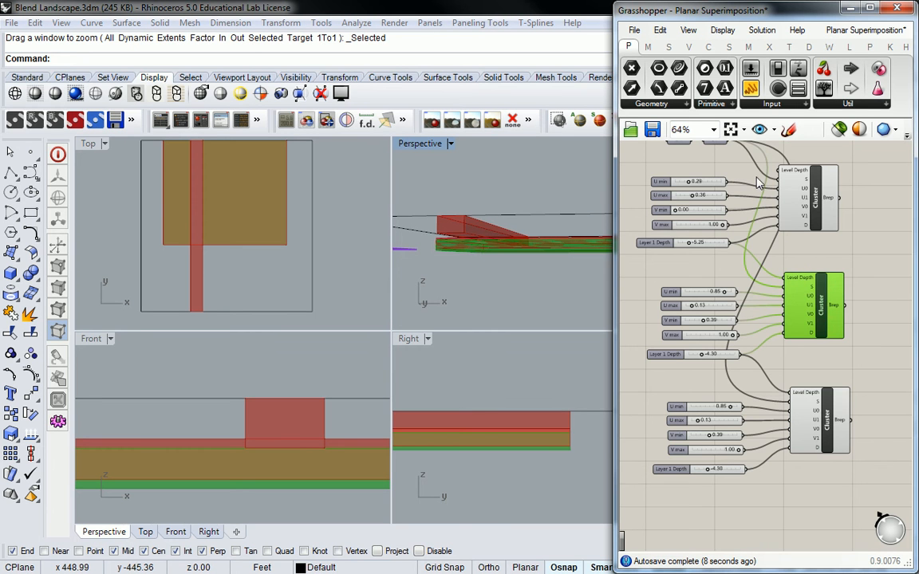
{"action": "scroll", "coordinate": [761, 174], "scroll_direction": "down", "scroll_amount": 1}
{"action": "scroll", "coordinate": [745, 154], "scroll_direction": "up", "scroll_amount": 2}
{"action": "right_click_drag", "start_coordinate": [796, 450], "coordinate": [763, 363]}
{"action": "left_click", "coordinate": [802, 346]}
{"action": "left_click", "coordinate": [806, 407]}
{"action": "right_click_drag", "start_coordinate": [540, 274], "coordinate": [532, 280]}
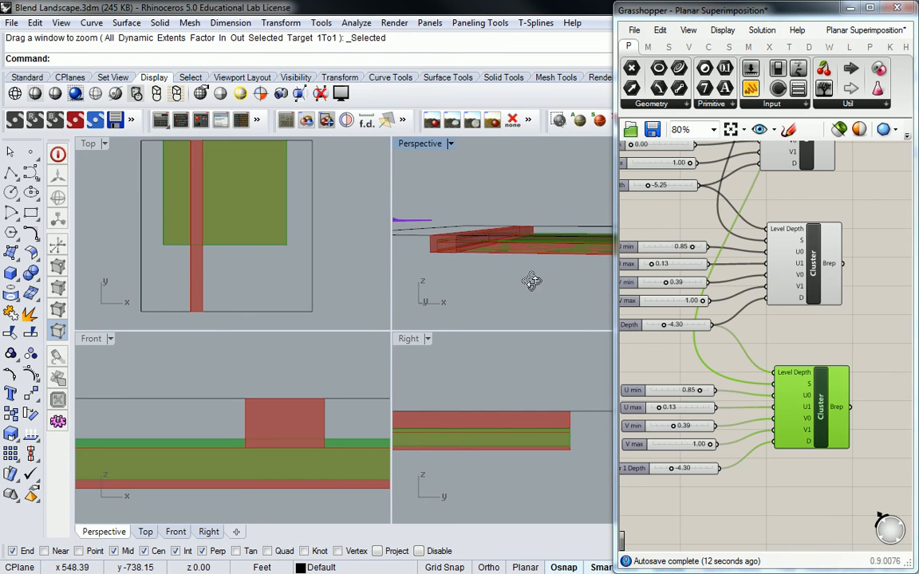
Set the bottom cluster's Layer 1 Depth to -1.74.
{"action": "scroll", "coordinate": [722, 417], "scroll_direction": "up", "scroll_amount": 3}
{"action": "left_click_drag", "start_coordinate": [729, 418], "coordinate": [742, 418]}
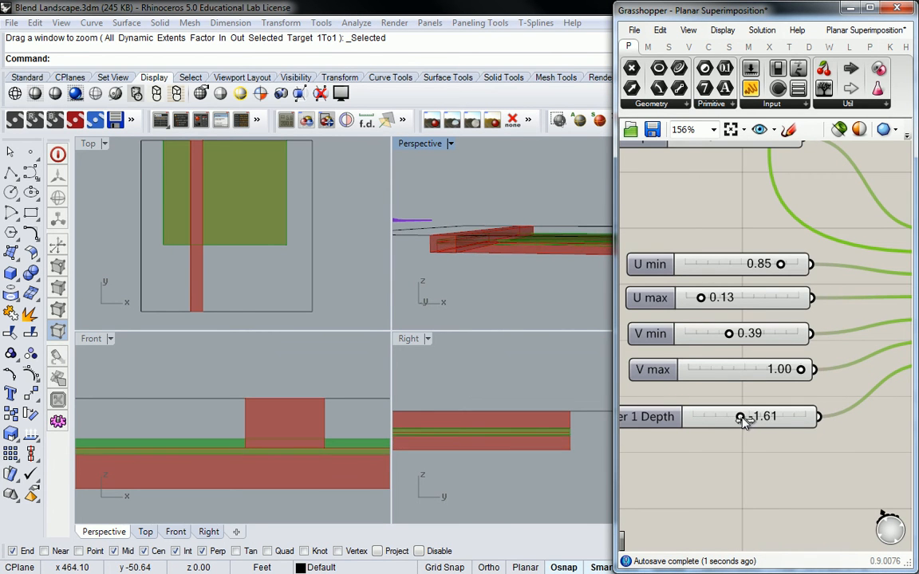
{"action": "scroll", "coordinate": [678, 418], "scroll_direction": "down", "scroll_amount": 3}
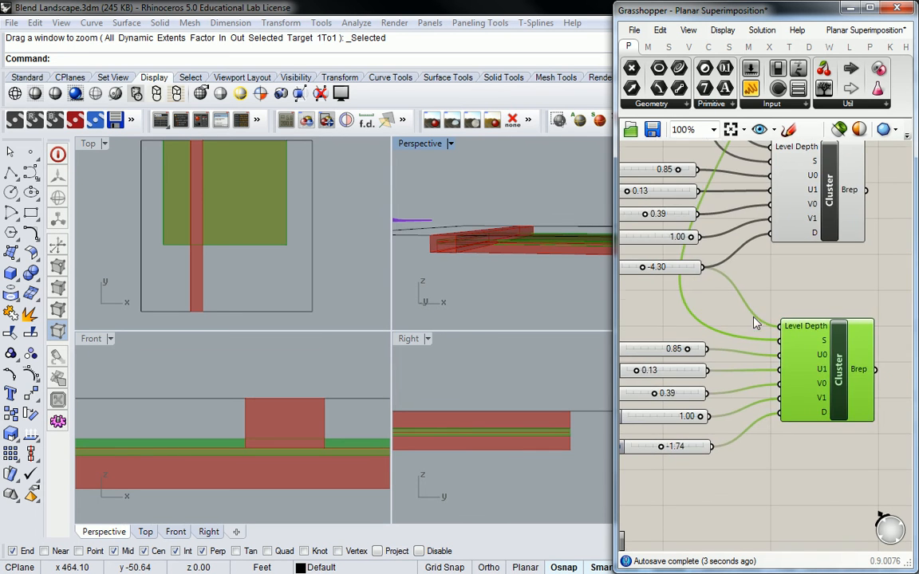
{"action": "scroll", "coordinate": [756, 323], "scroll_direction": "down", "scroll_amount": 2}
{"action": "right_click_drag", "start_coordinate": [823, 344], "coordinate": [763, 343]}
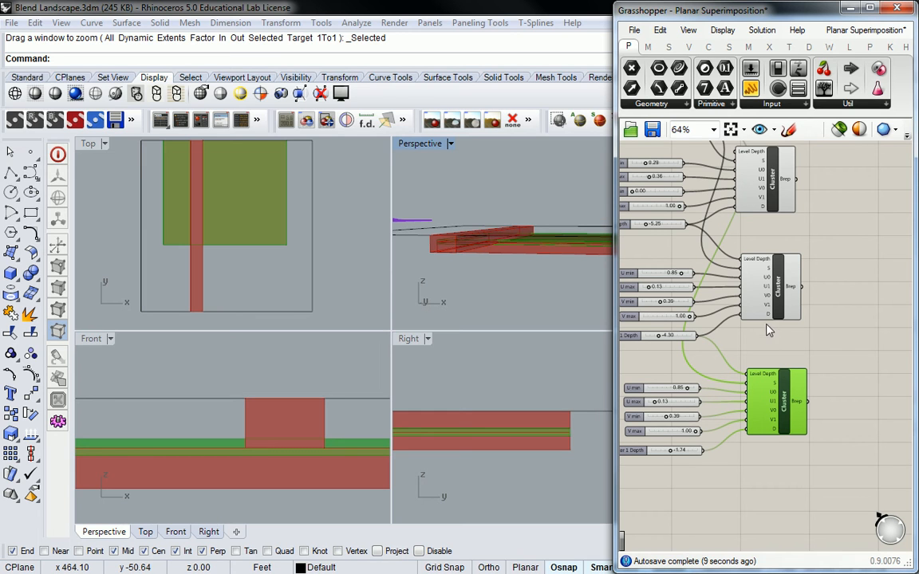
{"action": "left_click", "coordinate": [757, 346]}
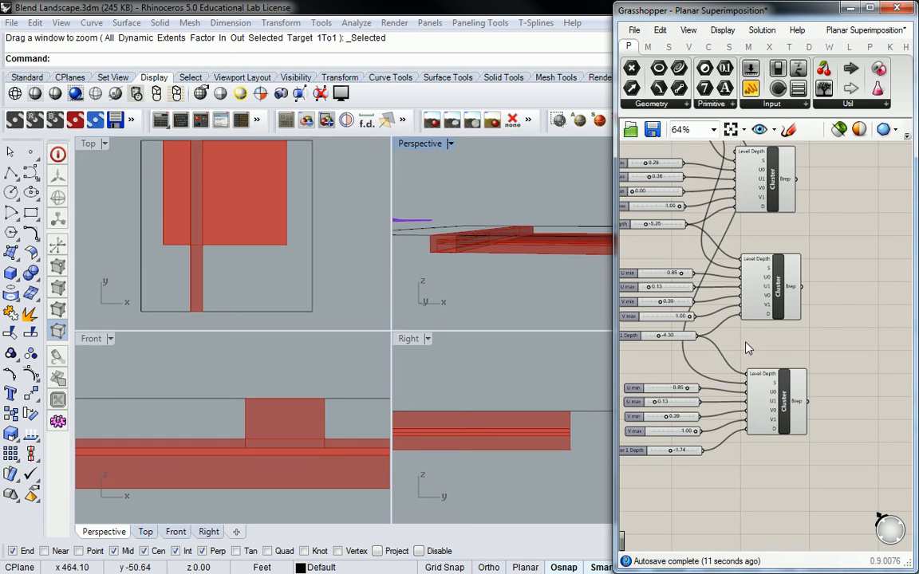
{"action": "right_click_drag", "start_coordinate": [749, 344], "coordinate": [782, 321]}
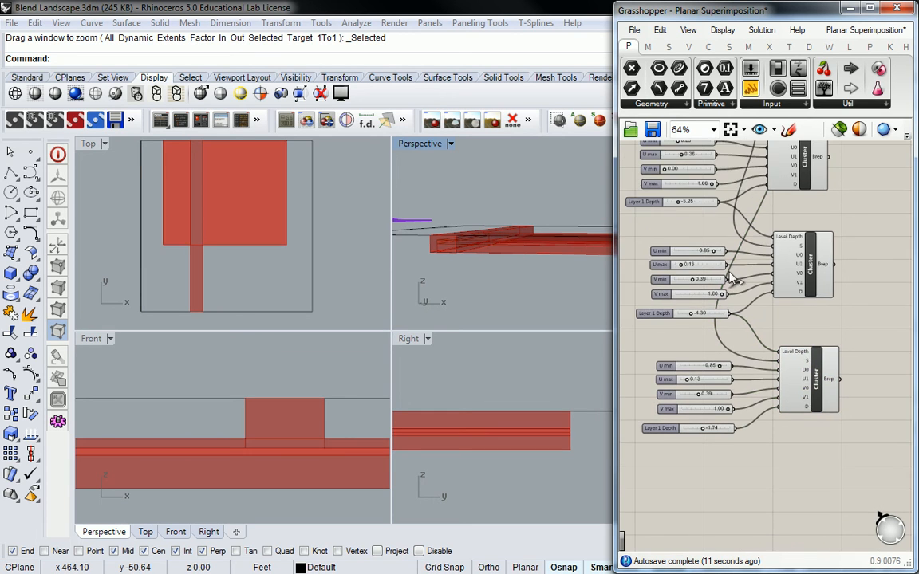
Add an Addition component summing the top and middle Layer 1 Depth values and feed its result into the bottom cluster's Level Depth.
{"action": "left_click", "coordinate": [648, 47]}
{"action": "left_click_drag", "start_coordinate": [615, 133], "coordinate": [520, 131]}
{"action": "left_click", "coordinate": [646, 108]}
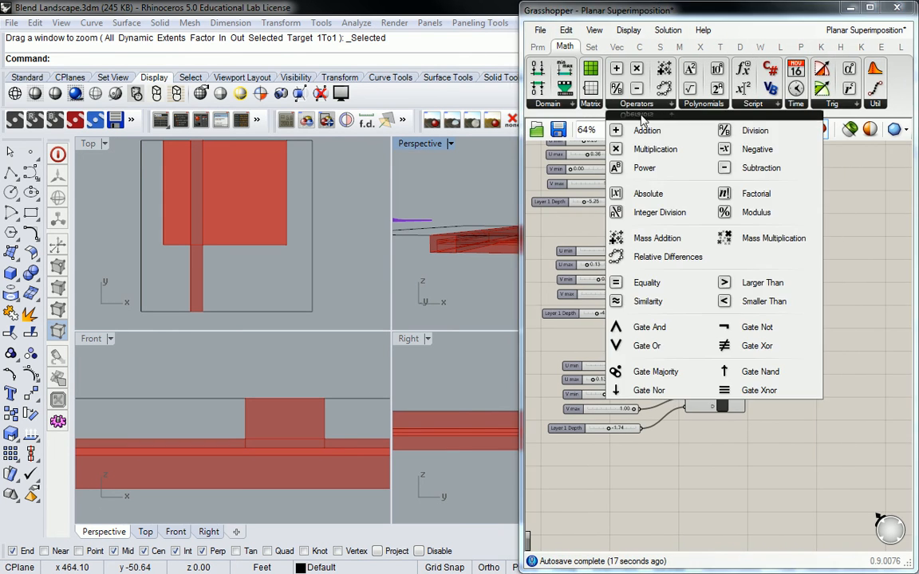
{"action": "left_click_drag", "start_coordinate": [653, 130], "coordinate": [668, 337]}
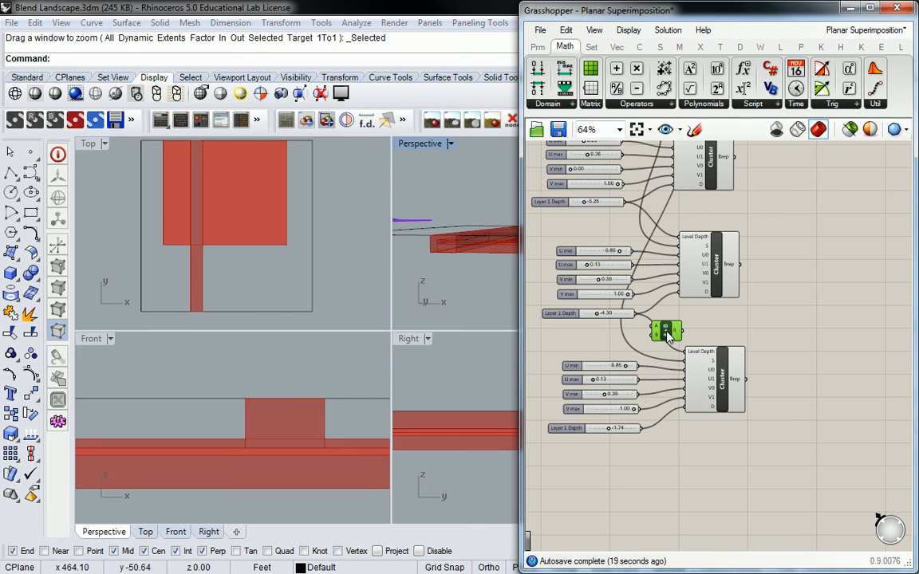
{"action": "left_click_drag", "start_coordinate": [623, 201], "coordinate": [691, 355]}
{"action": "right_click_drag", "start_coordinate": [466, 245], "coordinate": [404, 194]}
Set the bottom cluster's U min to 1.00, U max to 0.00, V min to 0.73 and V max to 0.80, and maximize the Perspective viewport.
{"action": "right_click_drag", "start_coordinate": [581, 338], "coordinate": [599, 332]}
{"action": "scroll", "coordinate": [625, 318], "scroll_direction": "up", "scroll_amount": 3}
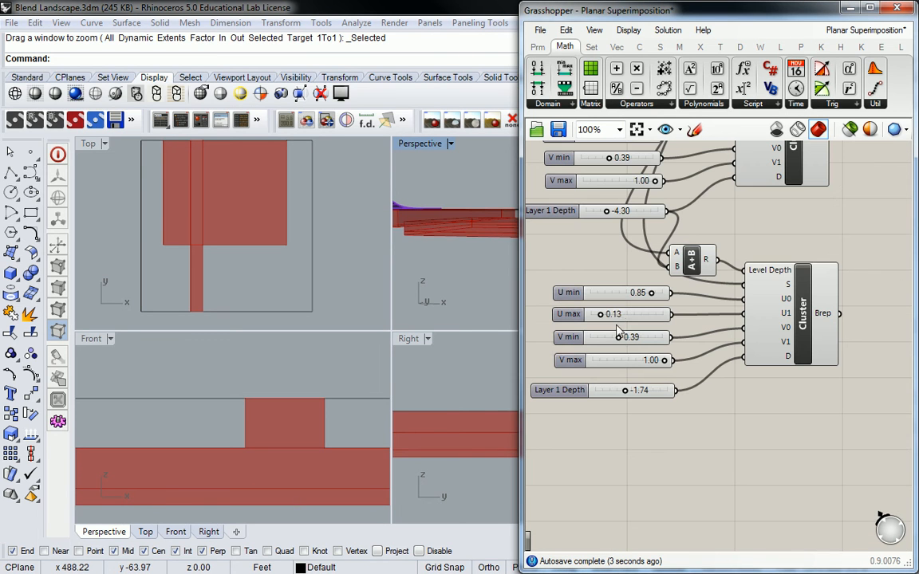
{"action": "left_click_drag", "start_coordinate": [604, 317], "coordinate": [574, 319]}
{"action": "left_click_drag", "start_coordinate": [621, 339], "coordinate": [650, 361]}
{"action": "right_click_drag", "start_coordinate": [310, 212], "coordinate": [292, 220]}
{"action": "right_click", "coordinate": [465, 179]}
{"action": "double_click", "coordinate": [431, 145]}
{"action": "right_click_drag", "start_coordinate": [431, 191], "coordinate": [450, 301]}
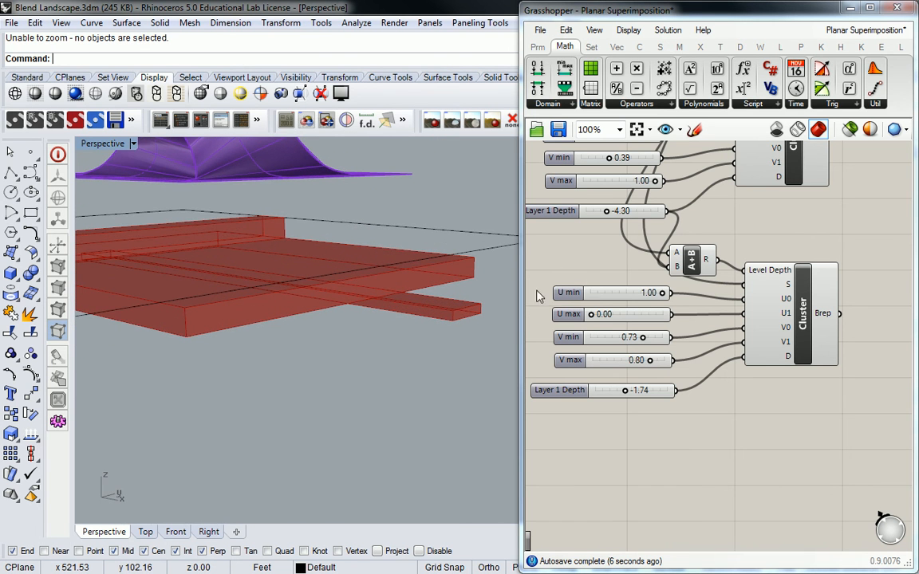
Test the stacked layers by varying the top cluster's Layer 1 Depth, ending at -3.75.
{"action": "scroll", "coordinate": [621, 254], "scroll_direction": "down", "scroll_amount": 1}
{"action": "right_click_drag", "start_coordinate": [621, 254], "coordinate": [679, 397]}
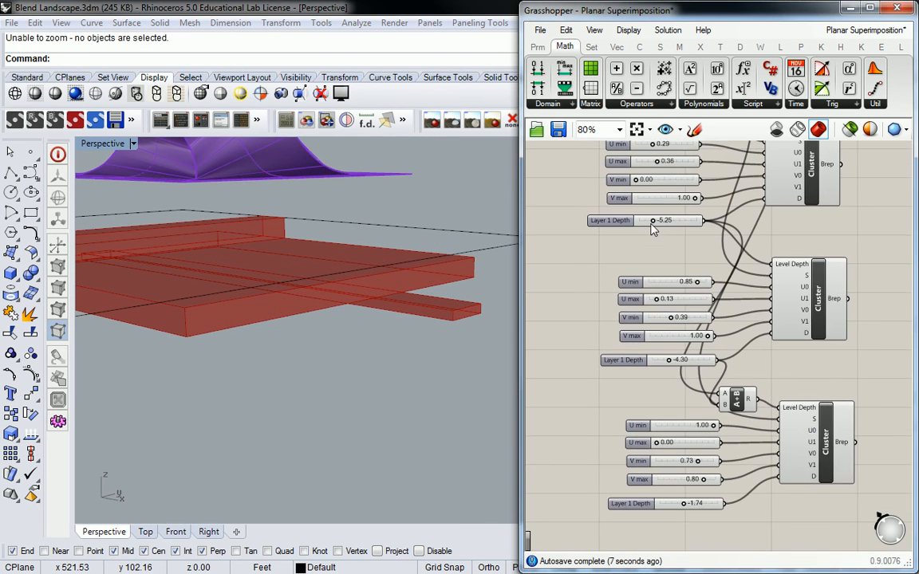
{"action": "mouse_move", "coordinate": [655, 224]}
{"action": "left_mouse_down"}
{"action": "mouse_move", "coordinate": [664, 225]}
{"action": "mouse_move", "coordinate": [623, 229]}
{"action": "mouse_move", "coordinate": [666, 225]}
{"action": "left_mouse_up"}
{"action": "mouse_move", "coordinate": [437, 266]}
{"action": "right_mouse_down"}
{"action": "mouse_move", "coordinate": [403, 247]}
{"action": "mouse_move", "coordinate": [287, 261]}
{"action": "mouse_move", "coordinate": [434, 254]}
{"action": "right_mouse_up"}
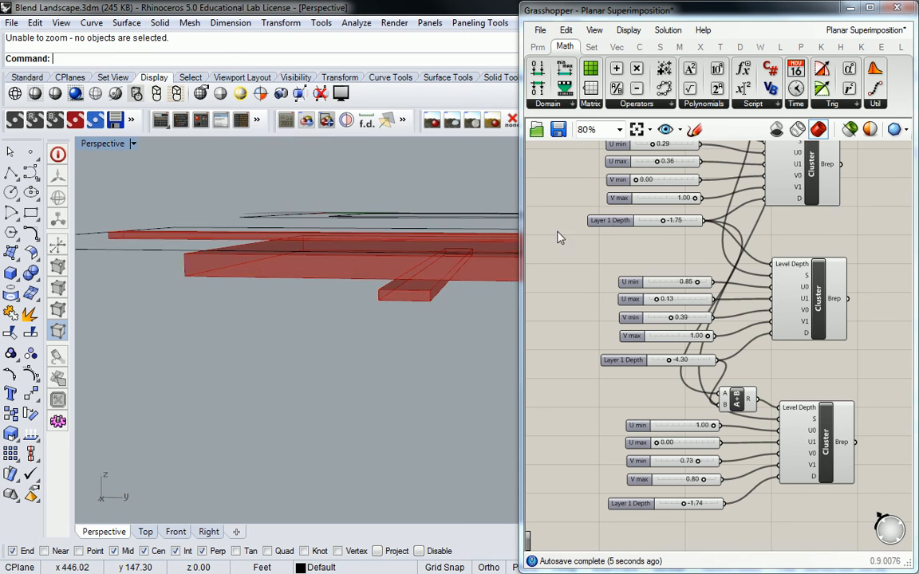
{"action": "mouse_move", "coordinate": [662, 222]}
{"action": "left_mouse_down"}
{"action": "mouse_move", "coordinate": [672, 228]}
{"action": "mouse_move", "coordinate": [623, 232]}
{"action": "mouse_move", "coordinate": [657, 233]}
{"action": "left_mouse_up"}
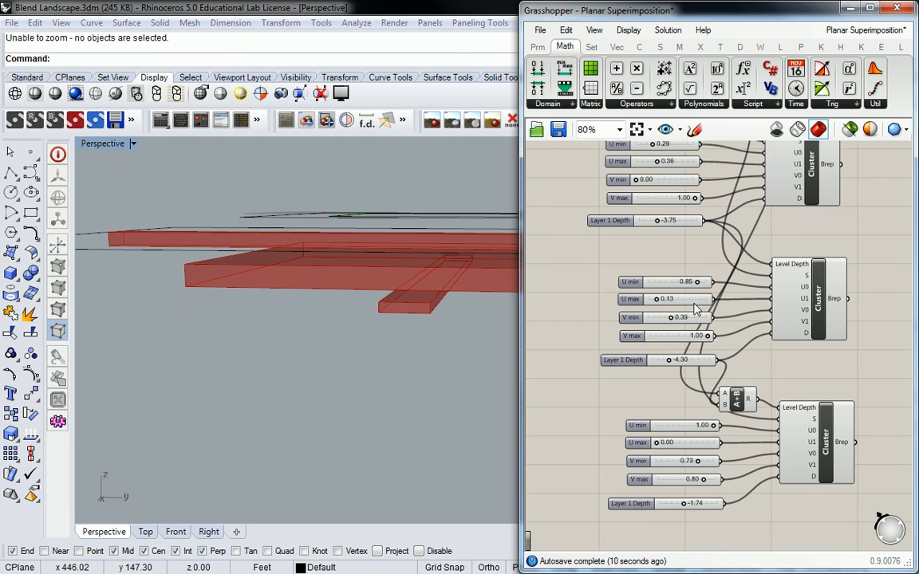
{"action": "mouse_move", "coordinate": [672, 363]}
{"action": "left_mouse_down"}
{"action": "mouse_move", "coordinate": [690, 363]}
{"action": "mouse_move", "coordinate": [648, 363]}
{"action": "mouse_move", "coordinate": [676, 362]}
{"action": "mouse_move", "coordinate": [668, 362]}
{"action": "left_mouse_up"}
{"action": "right_click_drag", "start_coordinate": [448, 224], "coordinate": [399, 214]}
Move the middle and bottom clusters with their sliders apart to loosen the definition's layout.
{"action": "scroll", "coordinate": [471, 220], "scroll_direction": "down", "scroll_amount": 5}
{"action": "right_click_drag", "start_coordinate": [804, 330], "coordinate": [750, 311]}
{"action": "scroll", "coordinate": [750, 311], "scroll_direction": "down", "scroll_amount": 1}
{"action": "left_click_drag", "start_coordinate": [781, 240], "coordinate": [605, 351]}
{"action": "left_click_drag", "start_coordinate": [758, 289], "coordinate": [776, 267]}
{"action": "right_click_drag", "start_coordinate": [756, 355], "coordinate": [736, 324]}
{"action": "left_click_drag", "start_coordinate": [802, 318], "coordinate": [611, 431]}
{"action": "left_click_drag", "start_coordinate": [739, 369], "coordinate": [798, 383]}
{"action": "left_click", "coordinate": [792, 300]}
{"action": "right_click", "coordinate": [795, 301]}
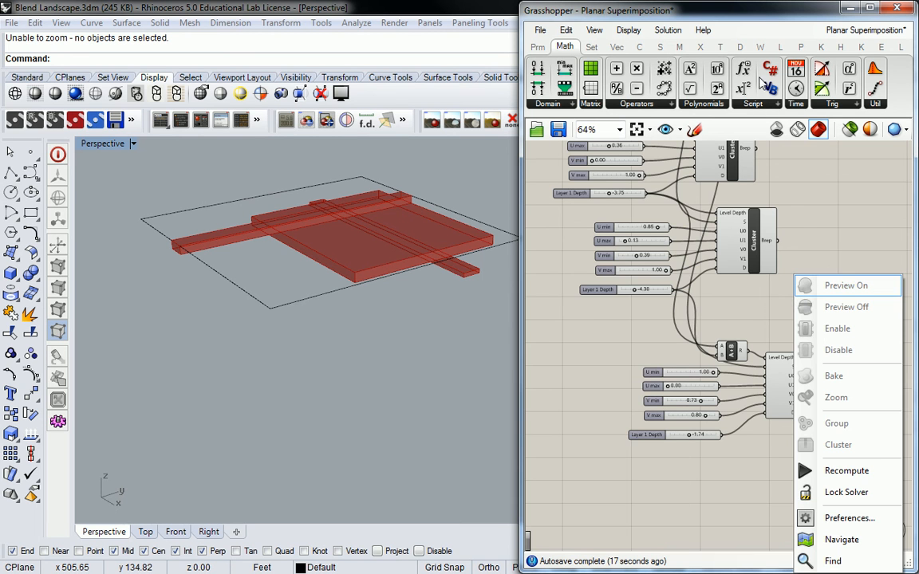
{"action": "left_click", "coordinate": [795, 171]}
Move the middle cluster and its sliders farther below the top cluster.
{"action": "right_click_drag", "start_coordinate": [795, 171], "coordinate": [797, 262]}
{"action": "right_click_drag", "start_coordinate": [779, 336], "coordinate": [765, 296]}
{"action": "left_click_drag", "start_coordinate": [794, 259], "coordinate": [630, 356]}
{"action": "right_click_drag", "start_coordinate": [741, 278], "coordinate": [692, 293]}
{"action": "left_click_drag", "start_coordinate": [692, 291], "coordinate": [692, 335]}
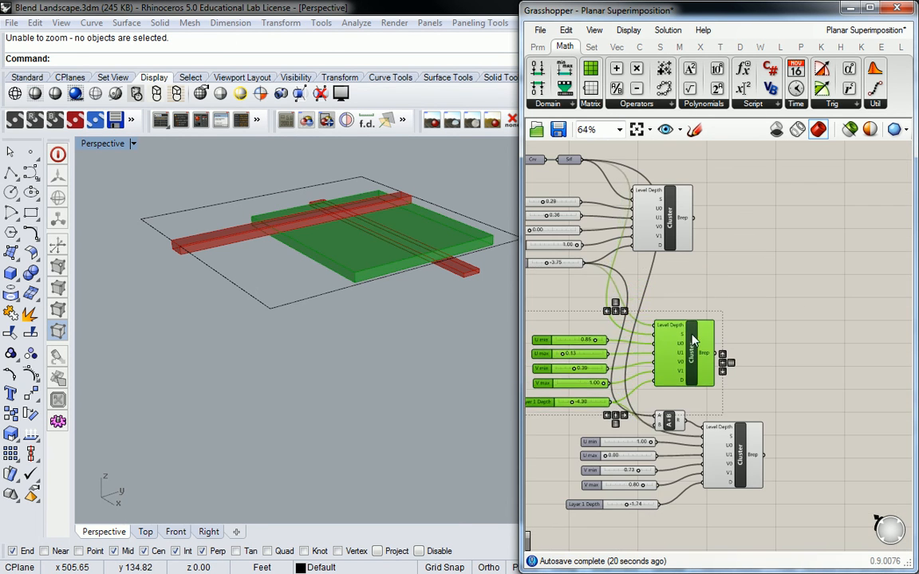
Move each of the three cluster components farther away from its sliders.
{"action": "left_click_drag", "start_coordinate": [676, 237], "coordinate": [792, 234]}
{"action": "right_click_drag", "start_coordinate": [723, 307], "coordinate": [737, 260]}
{"action": "left_click_drag", "start_coordinate": [691, 314], "coordinate": [804, 298]}
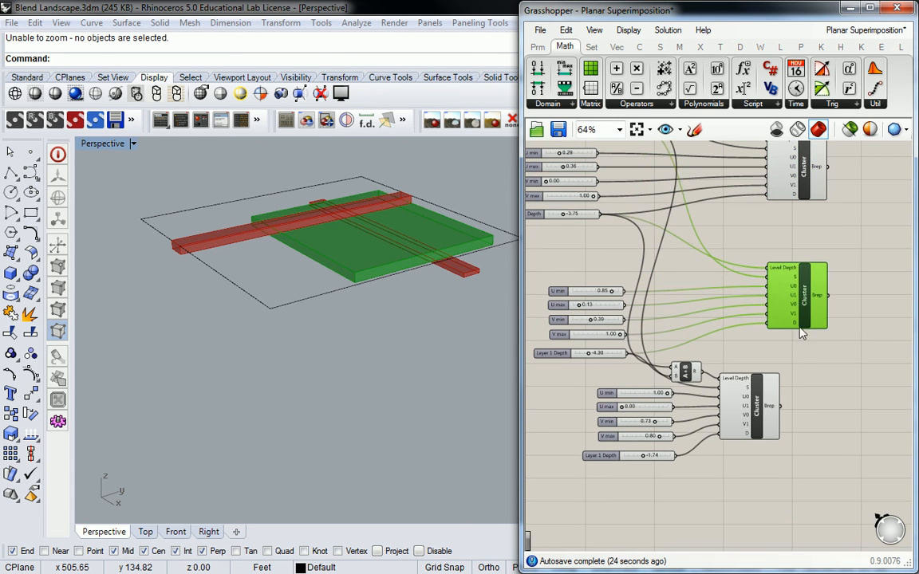
{"action": "right_click_drag", "start_coordinate": [800, 353], "coordinate": [799, 302]}
{"action": "left_click", "coordinate": [820, 380]}
{"action": "left_click_drag", "start_coordinate": [756, 350], "coordinate": [816, 362]}
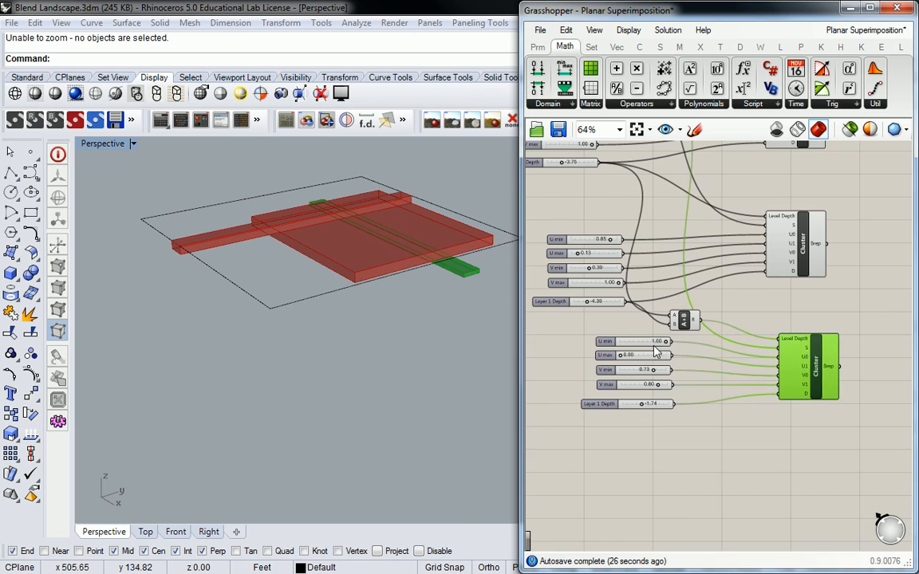
Move the bottom cluster's sliders clear of the Addition component and lower the middle Layer 1 Depth slider.
{"action": "right_click_drag", "start_coordinate": [651, 334], "coordinate": [737, 309]}
{"action": "left_click_drag", "start_coordinate": [769, 295], "coordinate": [674, 387]}
{"action": "left_click_drag", "start_coordinate": [694, 320], "coordinate": [638, 388]}
{"action": "left_click", "coordinate": [626, 343]}
{"action": "left_click_drag", "start_coordinate": [626, 279], "coordinate": [618, 310]}
{"action": "right_click_drag", "start_coordinate": [629, 235], "coordinate": [632, 304]}
Move the top cluster's U and V sliders up, away from its Layer 1 Depth slider.
{"action": "left_click_drag", "start_coordinate": [682, 253], "coordinate": [627, 304]}
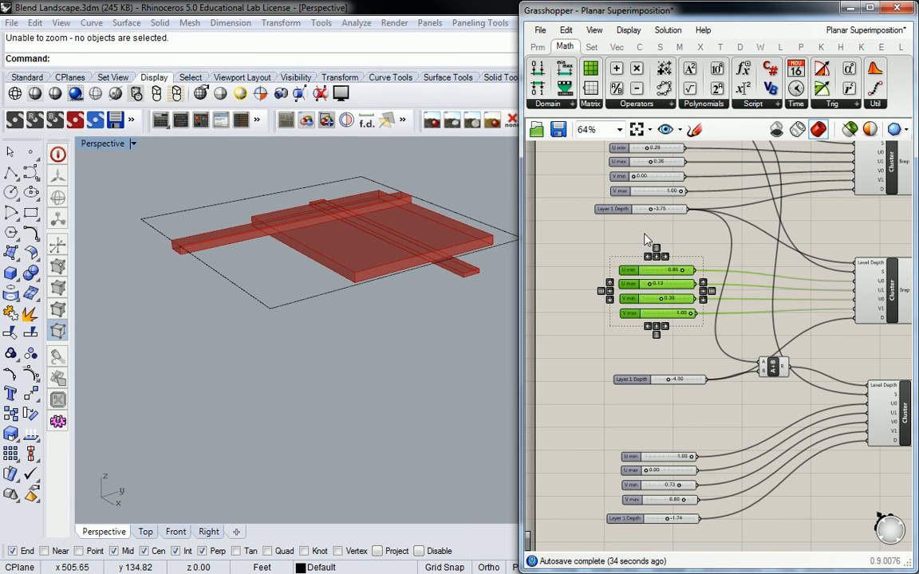
{"action": "right_click_drag", "start_coordinate": [654, 189], "coordinate": [654, 319]}
{"action": "left_click", "coordinate": [665, 257]}
{"action": "left_click_drag", "start_coordinate": [692, 160], "coordinate": [608, 327]}
{"action": "left_click_drag", "start_coordinate": [616, 321], "coordinate": [613, 269]}
{"action": "left_click", "coordinate": [710, 311]}
Move the Addition component closer to the bottom cluster.
{"action": "scroll", "coordinate": [754, 422], "scroll_direction": "down", "scroll_amount": 1}
{"action": "right_click_drag", "start_coordinate": [758, 447], "coordinate": [742, 293]}
{"action": "left_click_drag", "start_coordinate": [754, 320], "coordinate": [806, 323]}
{"action": "left_click", "coordinate": [724, 358]}
{"action": "right_click_drag", "start_coordinate": [724, 358], "coordinate": [680, 378]}
{"action": "scroll", "coordinate": [692, 297], "scroll_direction": "up", "scroll_amount": 2}
{"action": "right_click_drag", "start_coordinate": [640, 223], "coordinate": [774, 360]}
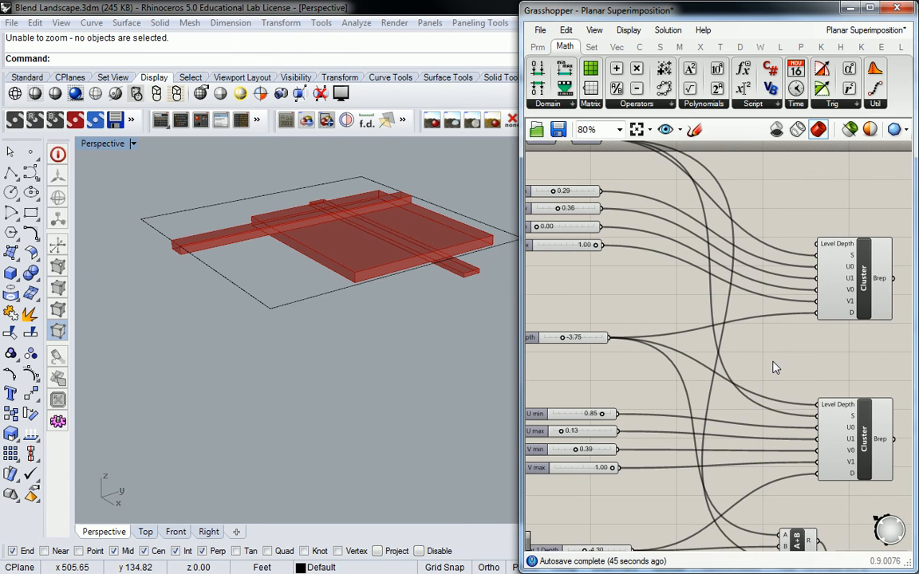
Examine the superimposed panels from above and restore the four-viewport layout.
{"action": "right_click_drag", "start_coordinate": [327, 267], "coordinate": [451, 338]}
{"action": "right_click_drag", "start_coordinate": [347, 248], "coordinate": [169, 191]}
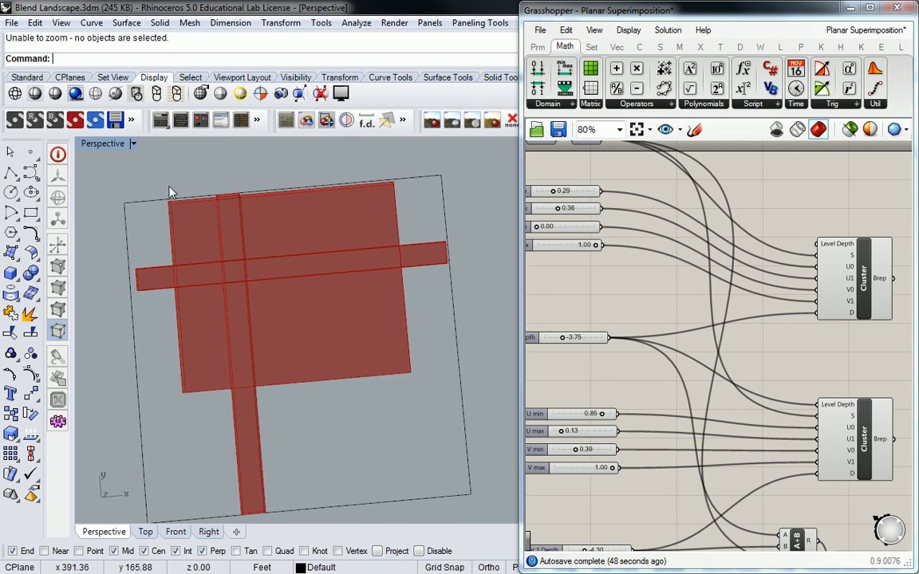
{"action": "double_click", "coordinate": [103, 144]}
{"action": "right_click_drag", "start_coordinate": [276, 235], "coordinate": [301, 232]}
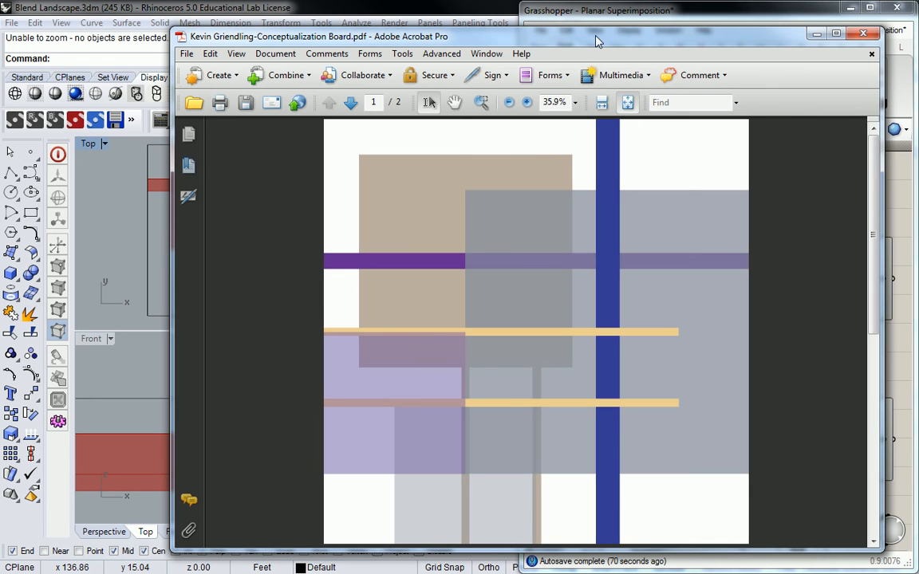
Examine the planar composition in the conceptualization board PDF in Adobe Acrobat and return to the Rhino Top view.
{"action": "mouse_move", "coordinate": [572, 43]}
{"action": "left_mouse_down"}
{"action": "mouse_move", "coordinate": [577, 34]}
{"action": "mouse_move", "coordinate": [570, 42]}
{"action": "left_mouse_up"}
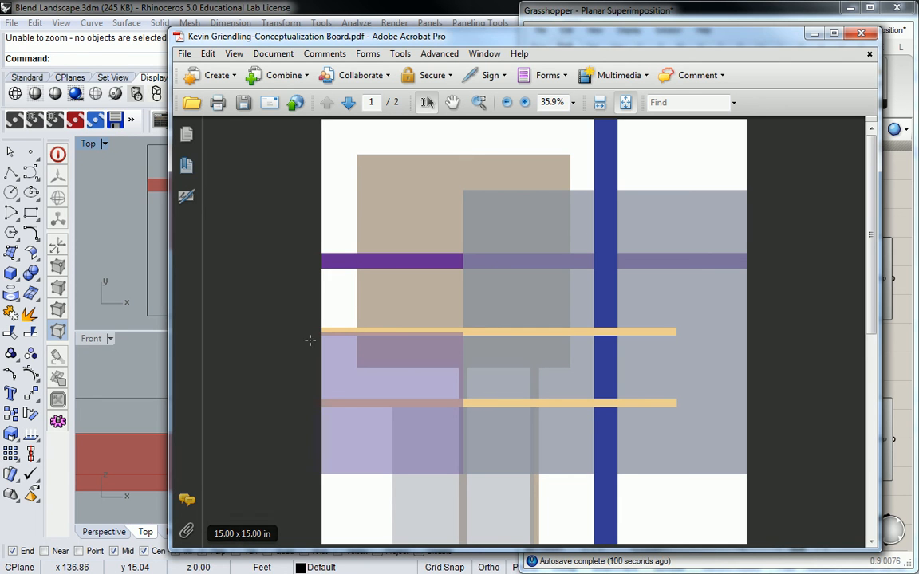
{"action": "left_click_drag", "start_coordinate": [593, 36], "coordinate": [918, 52]}
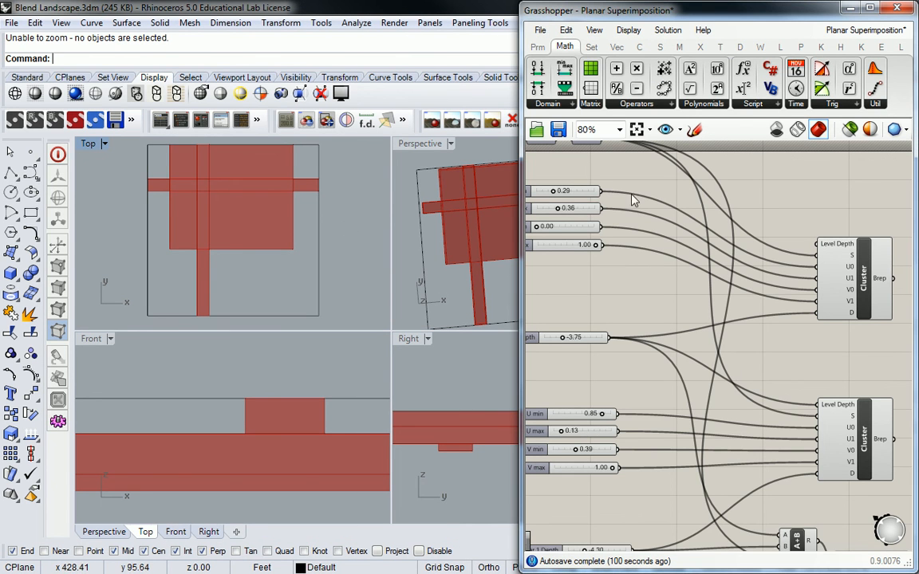
{"action": "mouse_move", "coordinate": [335, 225]}
{"action": "right_mouse_down"}
{"action": "mouse_move", "coordinate": [319, 228]}
{"action": "mouse_move", "coordinate": [332, 237]}
{"action": "right_mouse_up"}
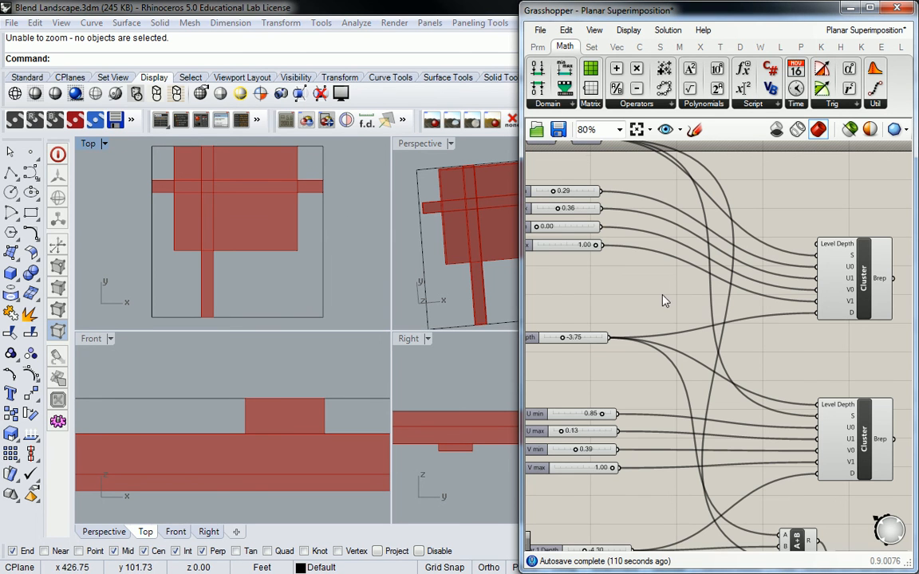
Check the Addition component's A input and shift the component slightly away from the bottom cluster.
{"action": "scroll", "coordinate": [663, 299], "scroll_direction": "down", "scroll_amount": 2}
{"action": "scroll", "coordinate": [772, 406], "scroll_direction": "up", "scroll_amount": 2}
{"action": "mouse_move", "coordinate": [777, 408]}
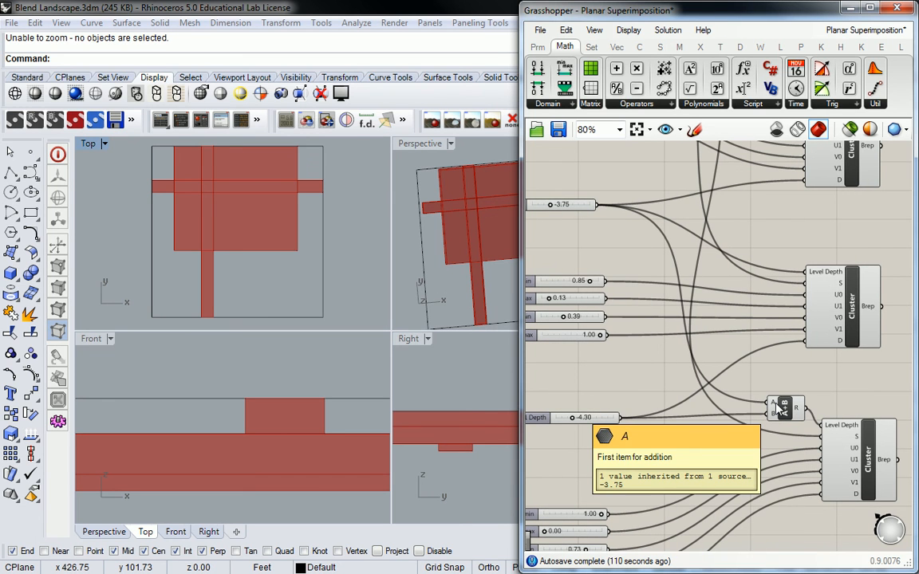
{"action": "right_click_drag", "start_coordinate": [796, 396], "coordinate": [793, 386]}
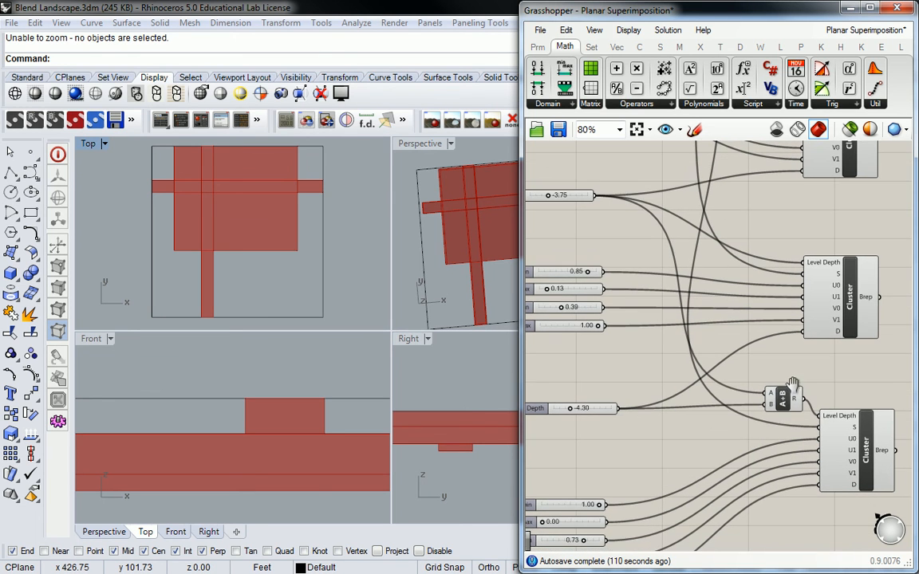
{"action": "left_click_drag", "start_coordinate": [782, 401], "coordinate": [775, 404]}
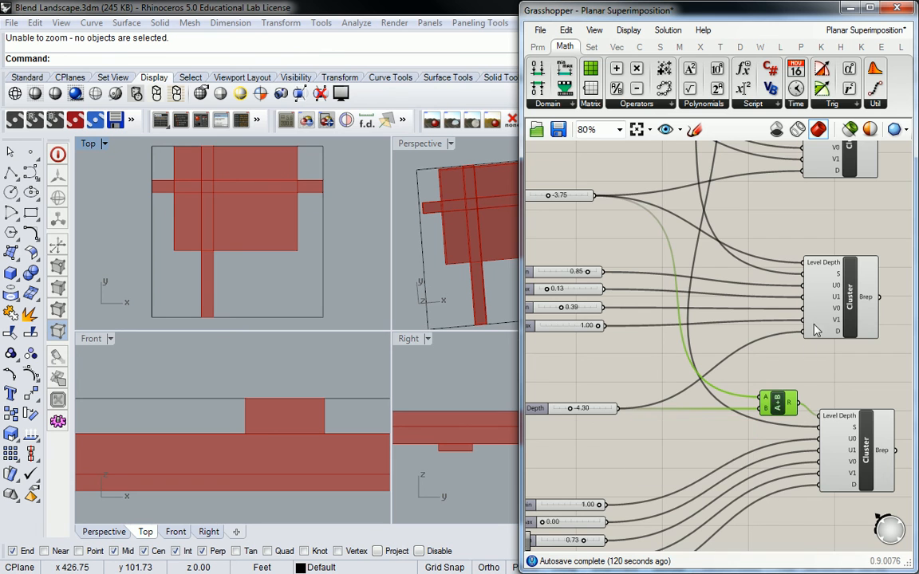
{"action": "right_click_drag", "start_coordinate": [702, 287], "coordinate": [720, 197]}
{"action": "mouse_move", "coordinate": [781, 309]}
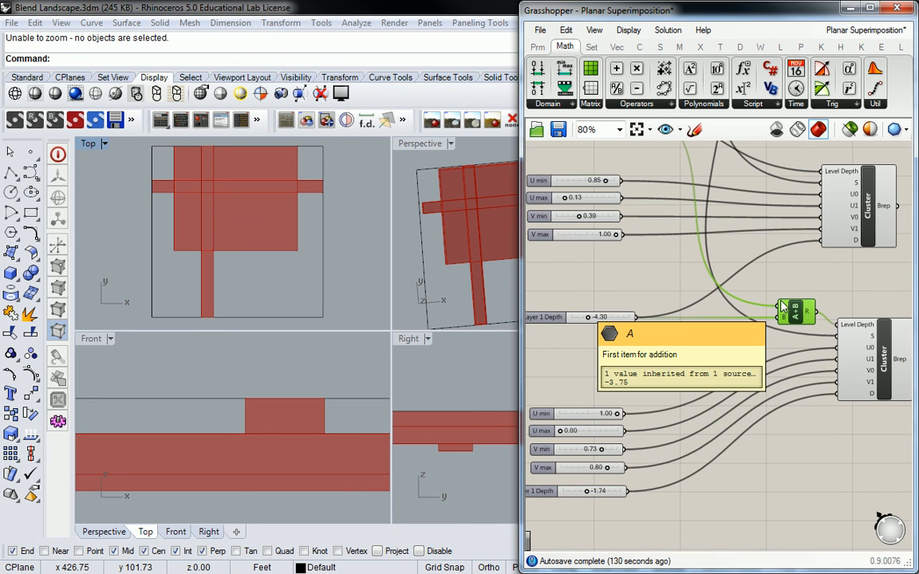
Put the middle cluster's Layer 1 Depth slider in its own group to highlight it.
{"action": "scroll", "coordinate": [784, 308], "scroll_direction": "down", "scroll_amount": 3}
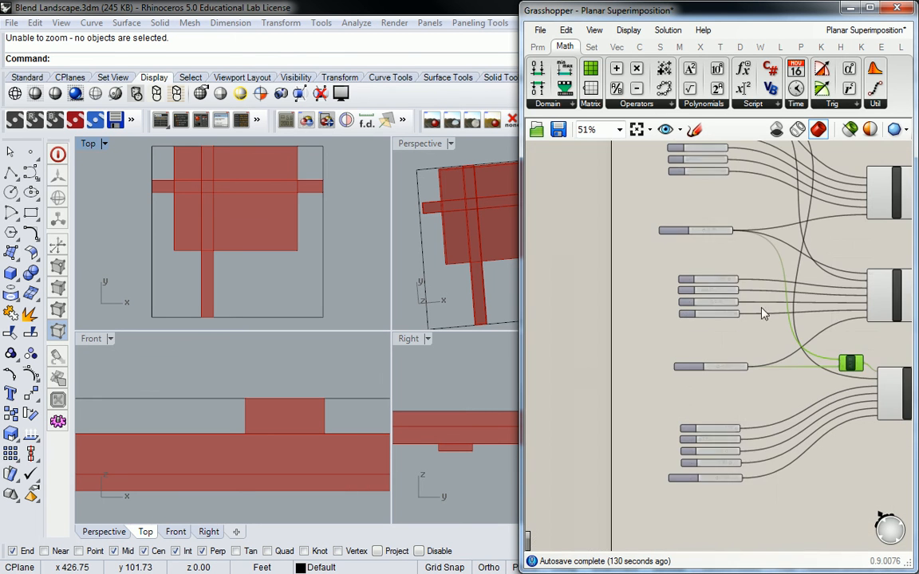
{"action": "left_click_drag", "start_coordinate": [771, 339], "coordinate": [670, 379]}
{"action": "left_click_drag", "start_coordinate": [771, 339], "coordinate": [644, 384], "text": "shift"}
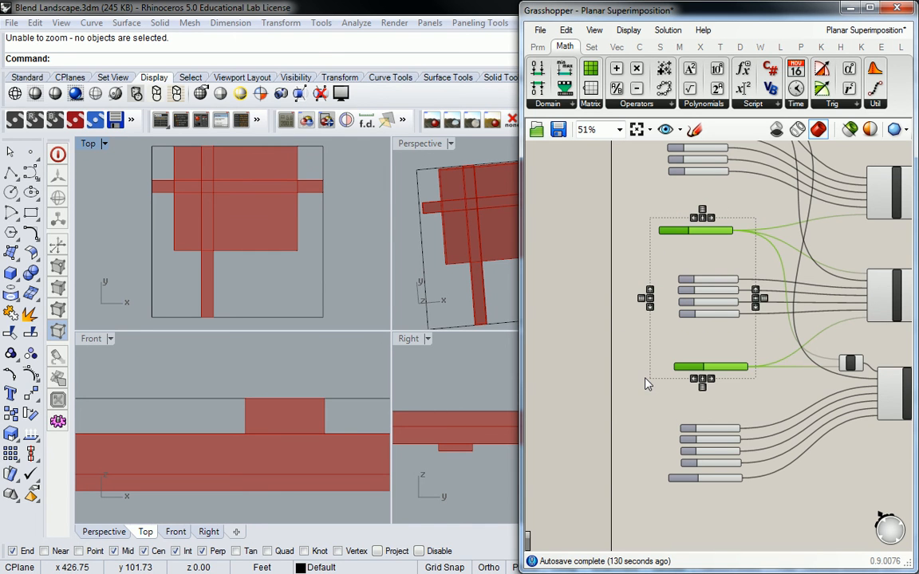
{"action": "scroll", "coordinate": [775, 353], "scroll_direction": "up", "scroll_amount": 3}
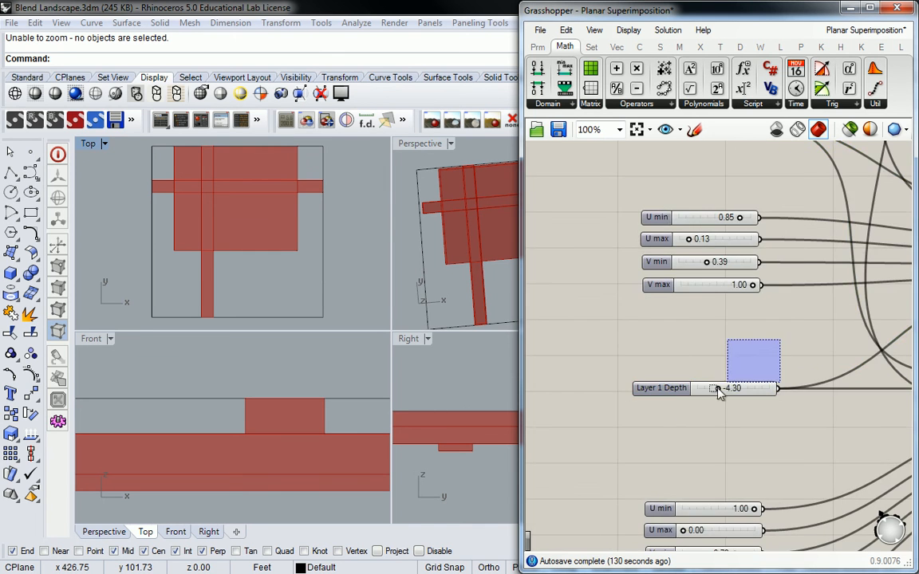
{"action": "key", "text": "ctrl+g"}
{"action": "left_click", "coordinate": [641, 338]}
Put the top cluster's Layer 1 Depth slider in its own group.
{"action": "scroll", "coordinate": [656, 312], "scroll_direction": "down", "scroll_amount": 1}
{"action": "right_click_drag", "start_coordinate": [663, 311], "coordinate": [660, 372]}
{"action": "left_click_drag", "start_coordinate": [706, 188], "coordinate": [613, 277]}
{"action": "key", "text": "ctrl+g"}
{"action": "scroll", "coordinate": [694, 190], "scroll_direction": "down", "scroll_amount": 3}
{"action": "right_click_drag", "start_coordinate": [695, 190], "coordinate": [668, 234]}
{"action": "left_click", "coordinate": [686, 221]}
Move the bottom cluster's Layer 1 Depth slider down, away from its U and V sliders, and group it on its own.
{"action": "scroll", "coordinate": [672, 257], "scroll_direction": "up", "scroll_amount": 3}
{"action": "right_click_drag", "start_coordinate": [678, 311], "coordinate": [691, 190]}
{"action": "right_click_drag", "start_coordinate": [667, 481], "coordinate": [686, 355]}
{"action": "left_click_drag", "start_coordinate": [647, 397], "coordinate": [645, 448]}
{"action": "left_click", "coordinate": [711, 424]}
{"action": "left_click_drag", "start_coordinate": [711, 410], "coordinate": [622, 485]}
{"action": "key", "text": "ctrl+g"}
{"action": "left_click", "coordinate": [682, 404]}
{"action": "scroll", "coordinate": [683, 398], "scroll_direction": "down", "scroll_amount": 1}
{"action": "right_click_drag", "start_coordinate": [715, 276], "coordinate": [693, 356]}
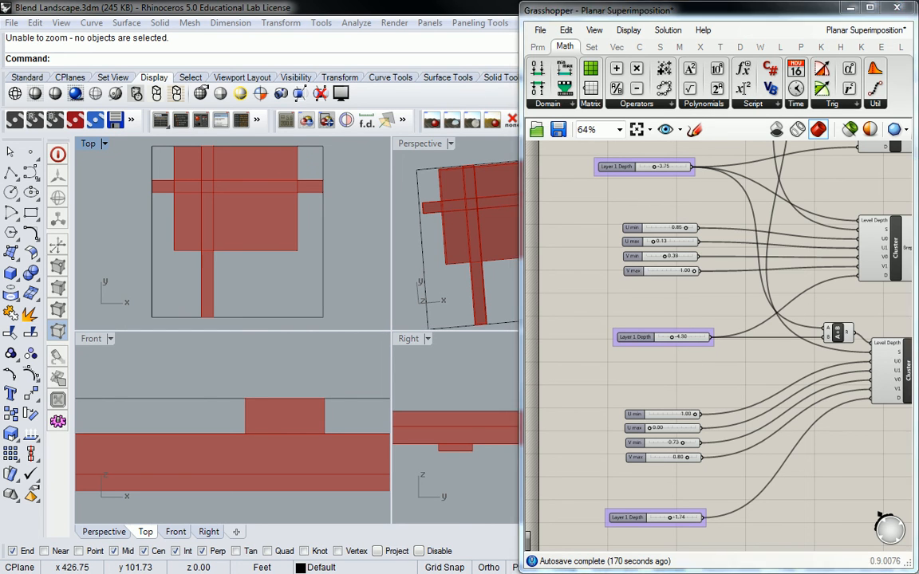
Review the overlapping planes on the conceptualization board PDF in Adobe Acrobat and return to the Grasshopper definition.
{"action": "left_click_drag", "start_coordinate": [918, 0], "coordinate": [680, 34]}
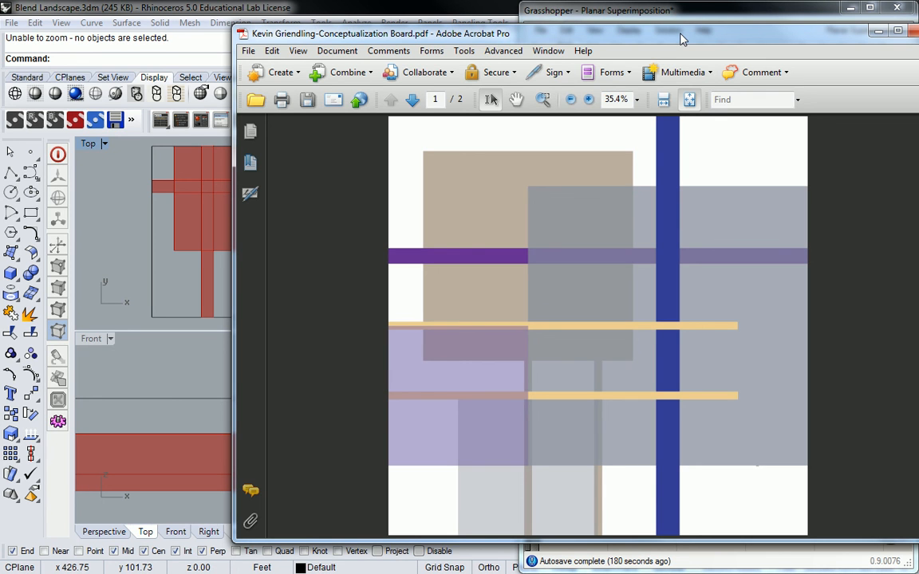
{"action": "key", "text": "alt+Tab"}
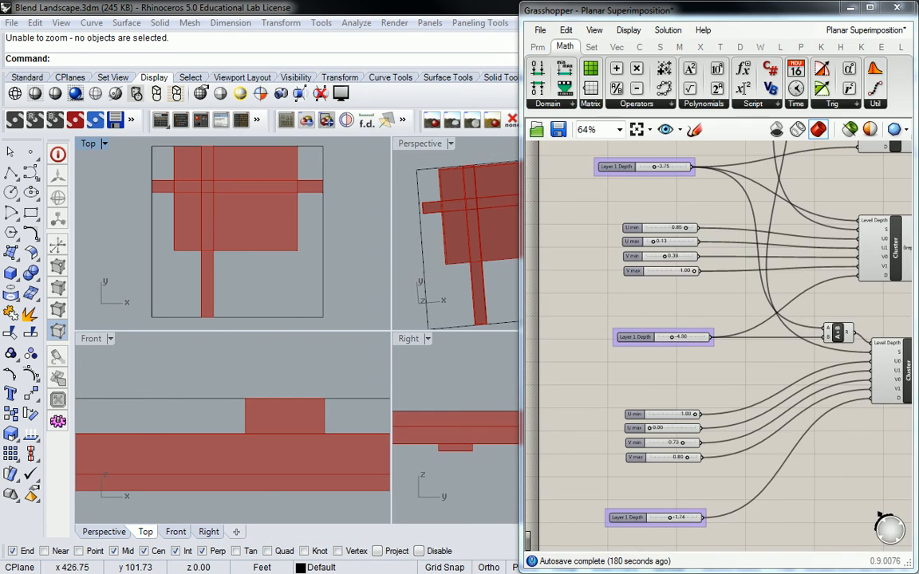